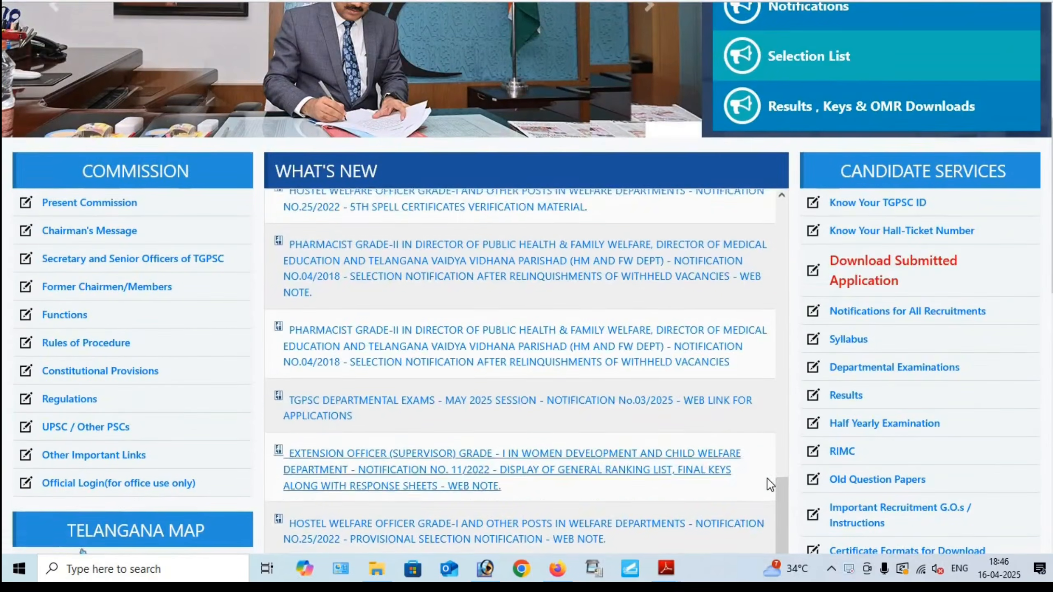
- Open the Departmental Examinations page from the candidate services on the commission's home page
{"action": "scroll", "coordinate": [785, 332], "scroll_direction": "up", "scroll_amount": 5}
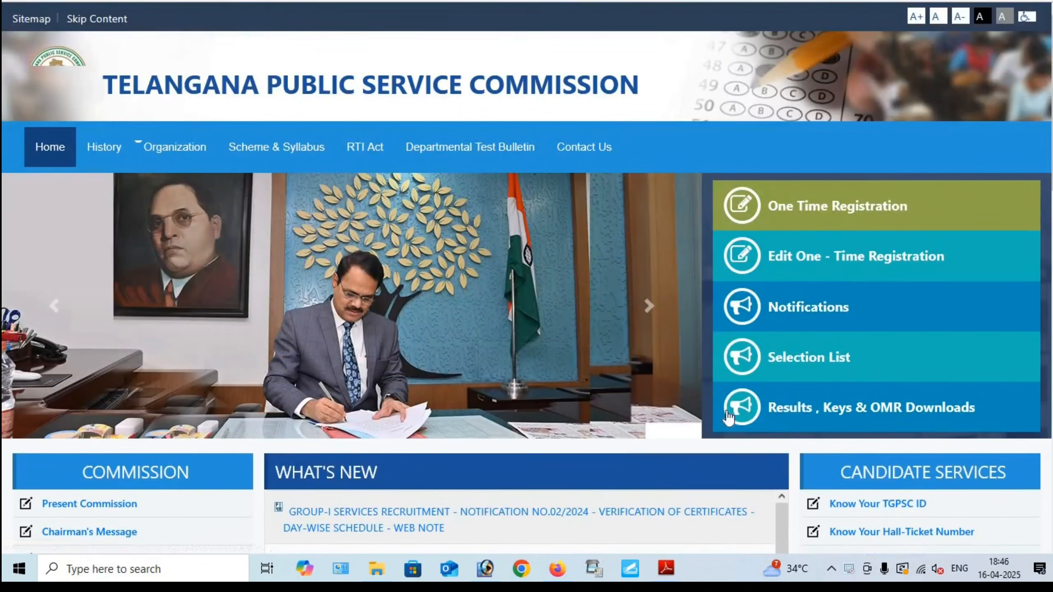
{"action": "scroll", "coordinate": [787, 424], "scroll_direction": "down", "scroll_amount": 5}
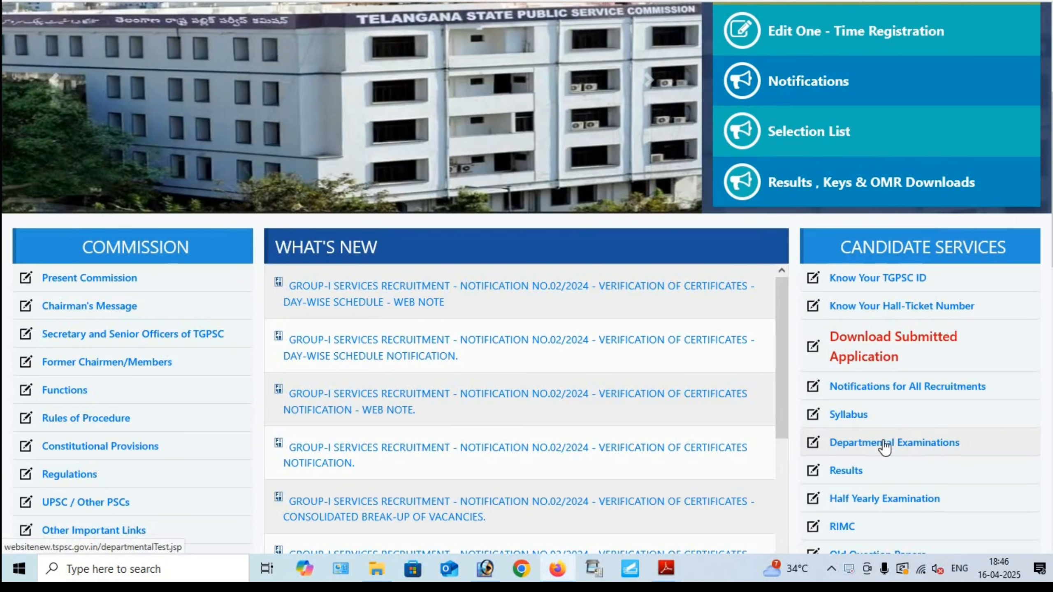
{"action": "left_click", "coordinate": [870, 443]}
- Find Notification No: 03/2025 in the departmental tests table and open its online application
{"action": "scroll", "coordinate": [399, 423], "scroll_direction": "down", "scroll_amount": 5}
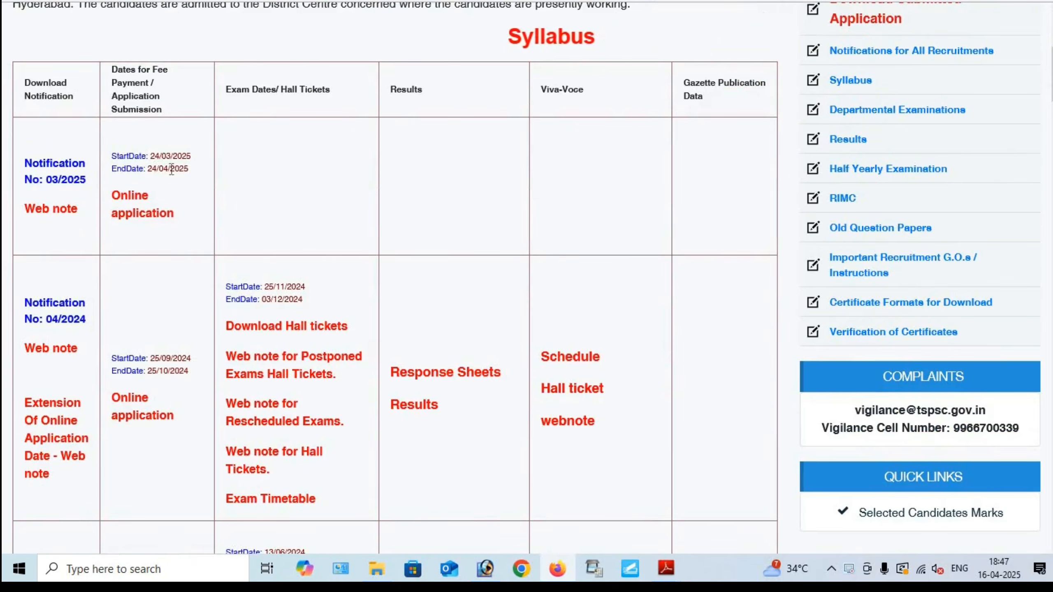
{"action": "left_click_drag", "start_coordinate": [157, 168], "coordinate": [174, 168]}
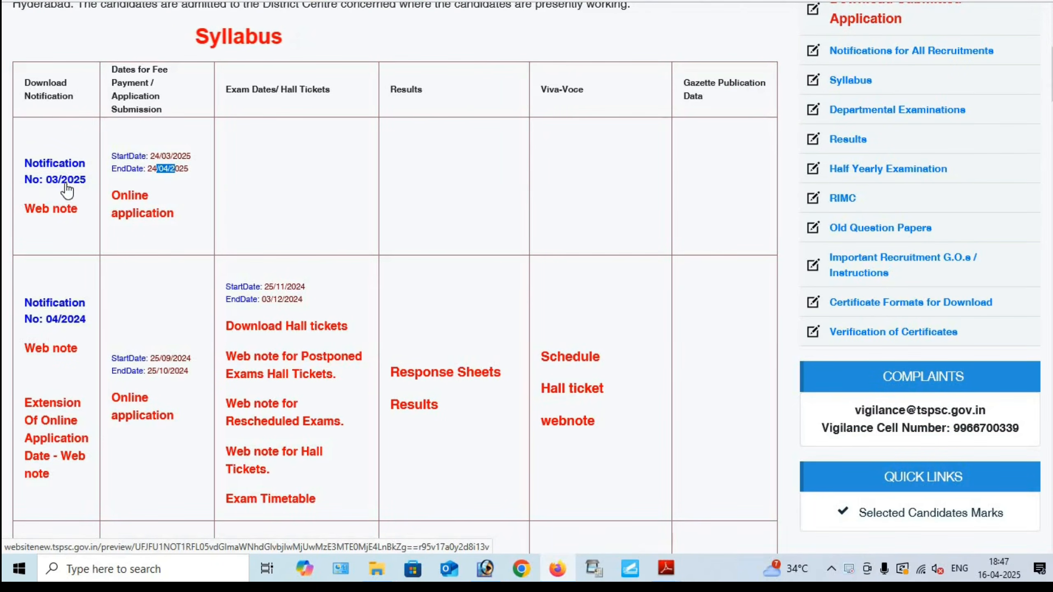
{"action": "left_click", "coordinate": [154, 219]}
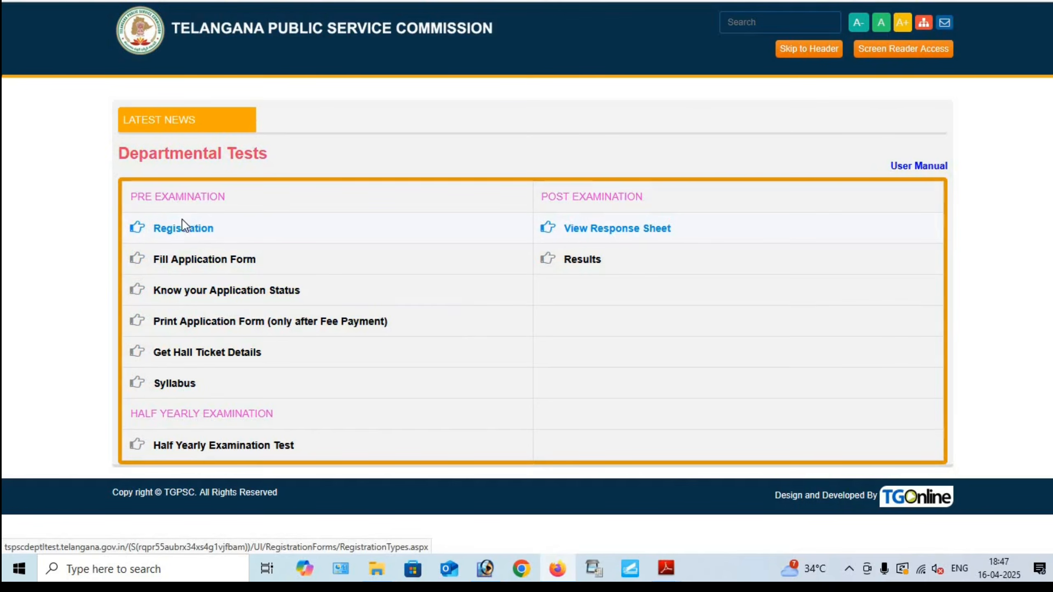
- Open the new Departmental Registration form for the departmental examinations
{"action": "left_click", "coordinate": [193, 229]}
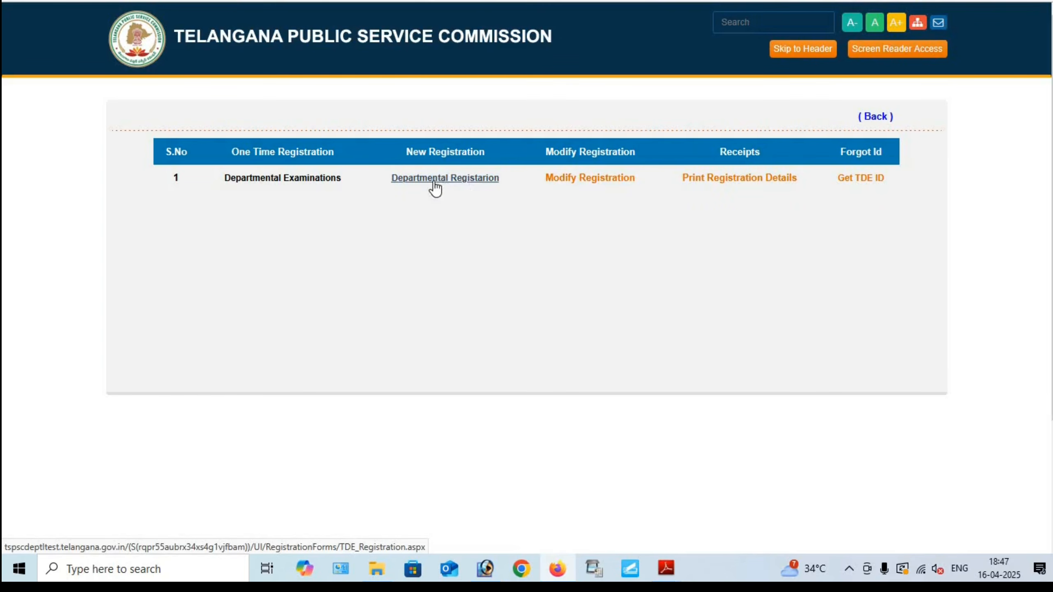
{"action": "left_click", "coordinate": [450, 184]}
{"action": "left_click", "coordinate": [459, 183]}
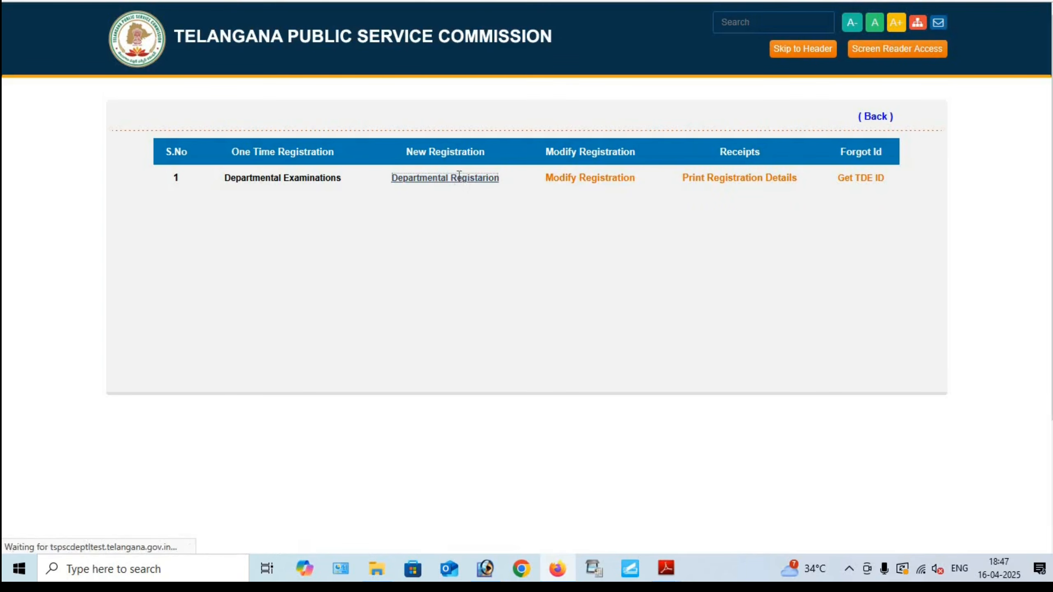
- Review the Personal Details fields of the new registration form, including employee ID, name, father/husband name and e-mail
{"action": "scroll", "coordinate": [311, 286], "scroll_direction": "down", "scroll_amount": 2}
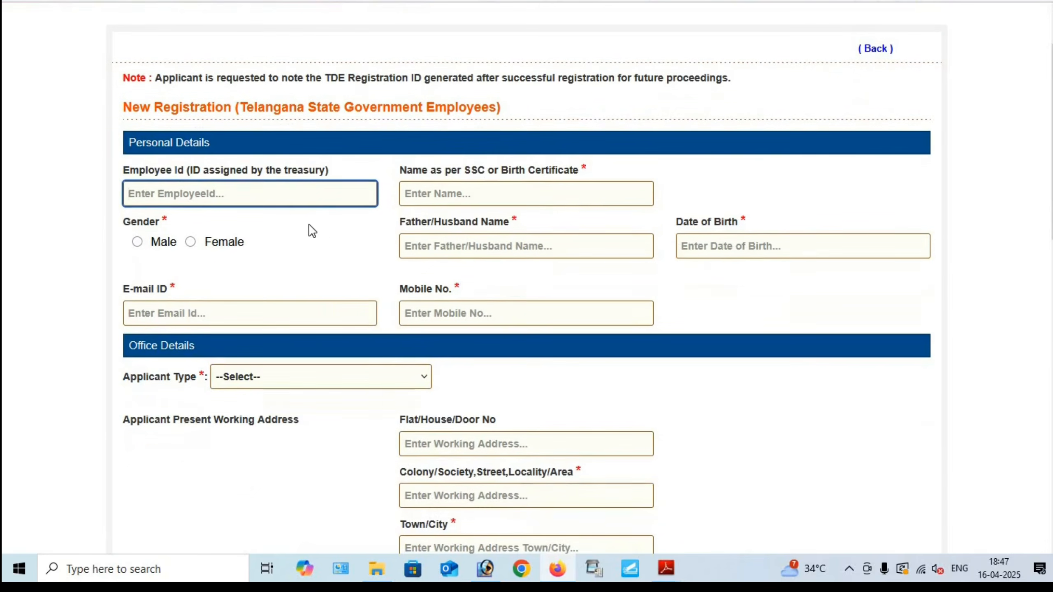
{"action": "left_click_drag", "start_coordinate": [173, 171], "coordinate": [203, 171]}
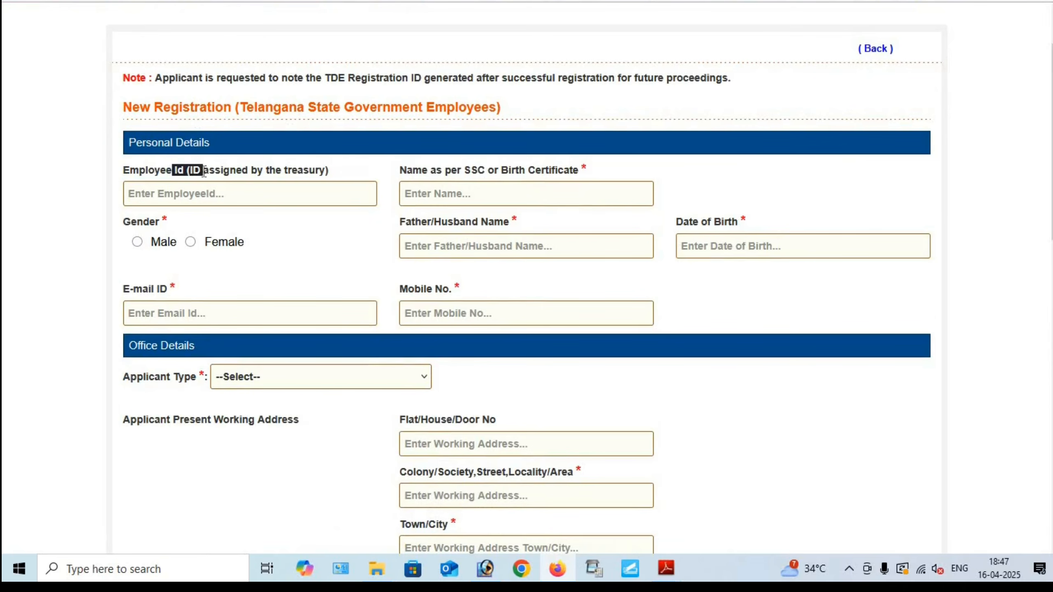
{"action": "left_click_drag", "start_coordinate": [422, 169], "coordinate": [525, 171]}
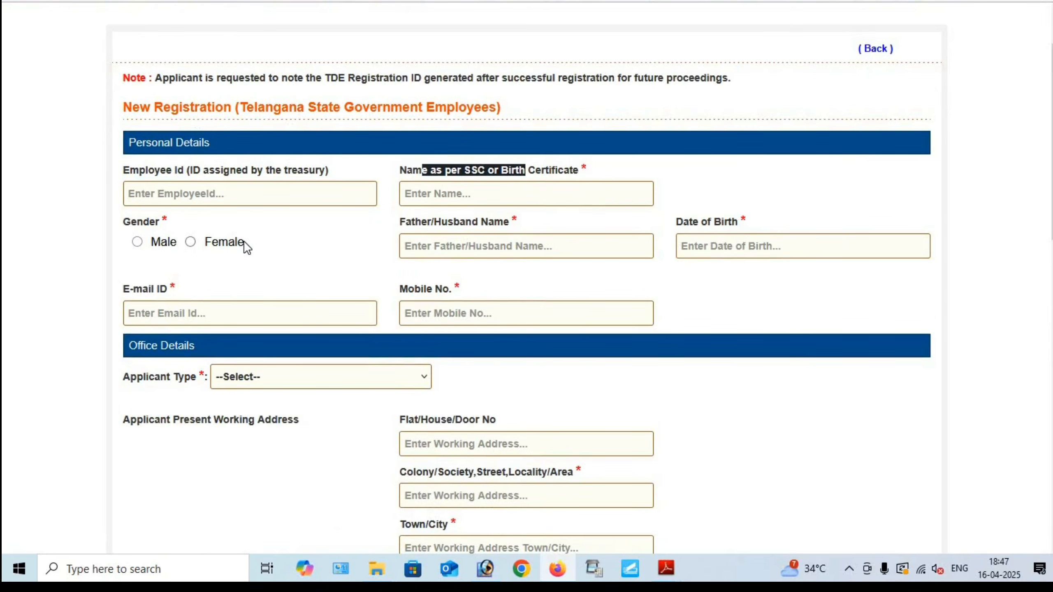
{"action": "left_click_drag", "start_coordinate": [422, 226], "coordinate": [481, 227]}
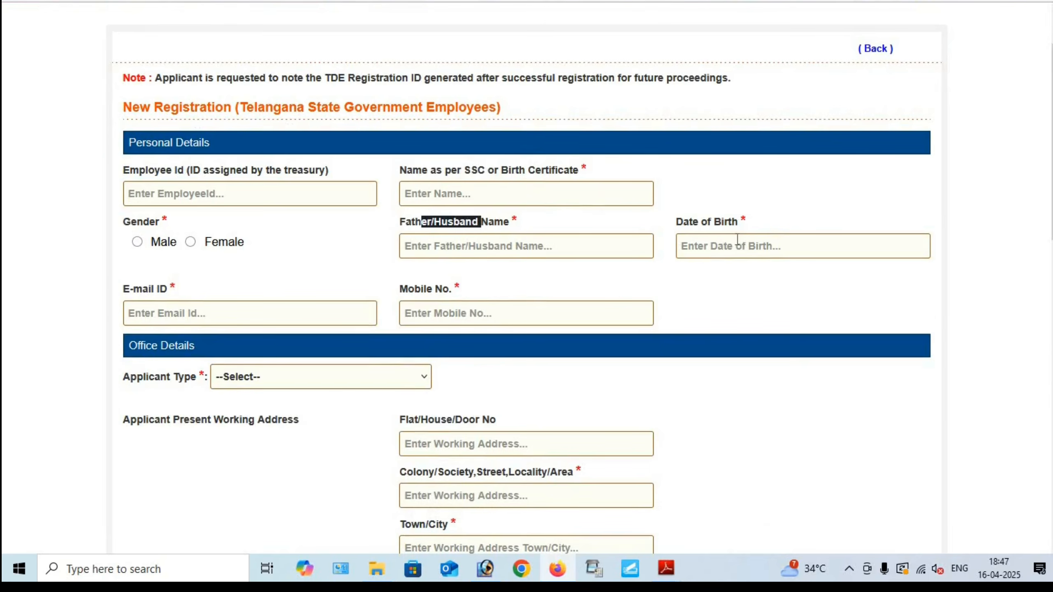
{"action": "left_click_drag", "start_coordinate": [124, 289], "coordinate": [151, 289]}
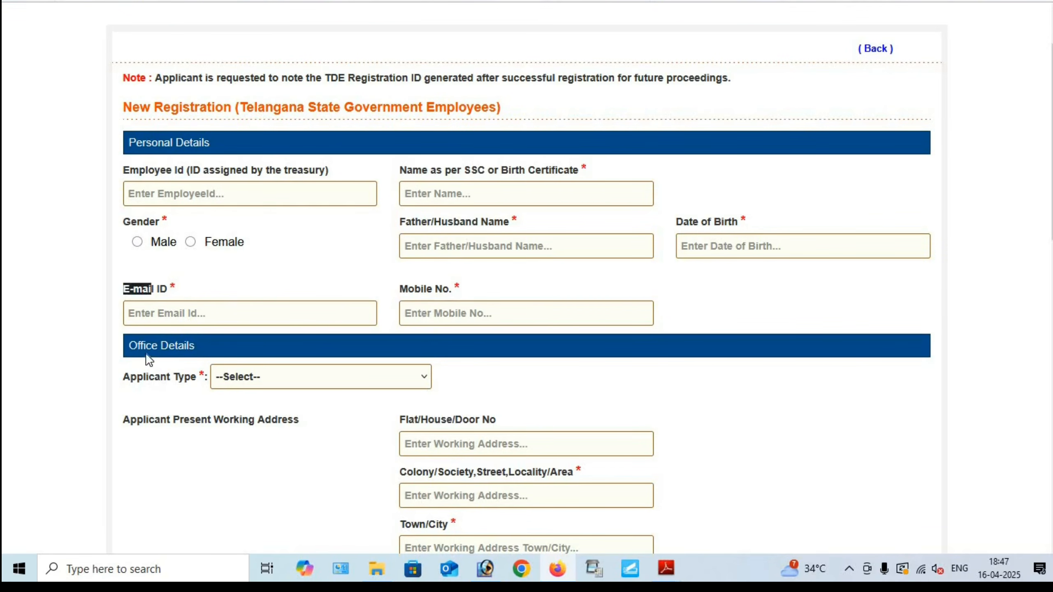
- Set the Applicant Type in the Office Details section to State Govt. Employee
{"action": "left_click", "coordinate": [197, 358]}
{"action": "left_click", "coordinate": [171, 376]}
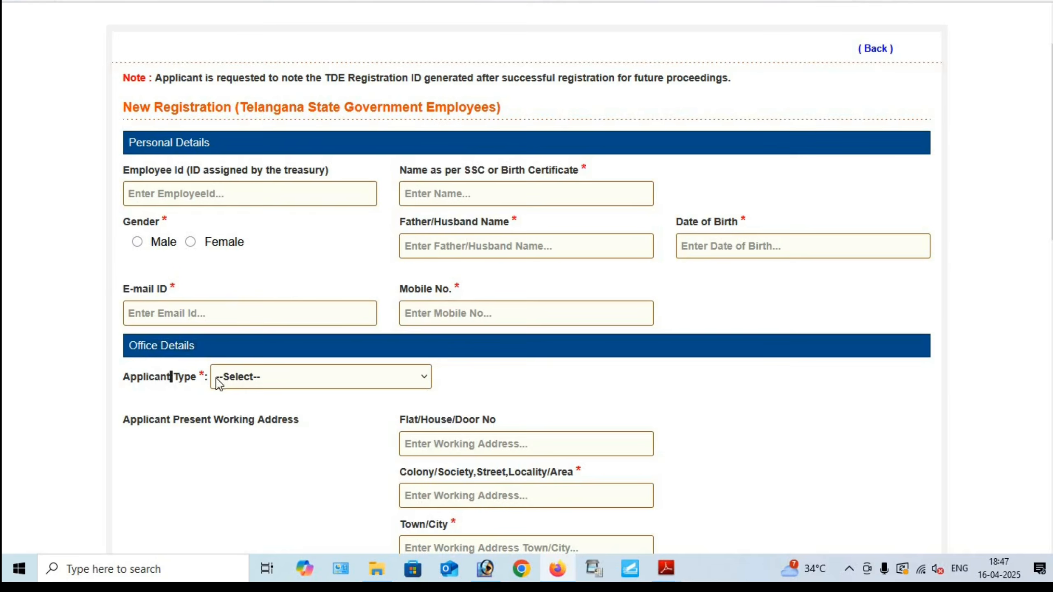
{"action": "left_click", "coordinate": [243, 378]}
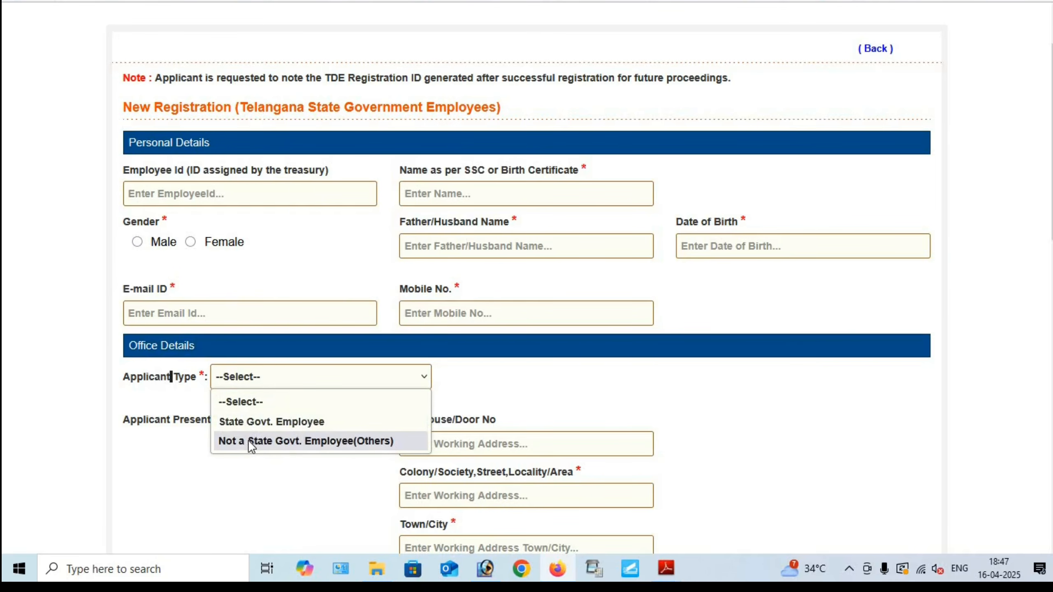
{"action": "left_click", "coordinate": [278, 424]}
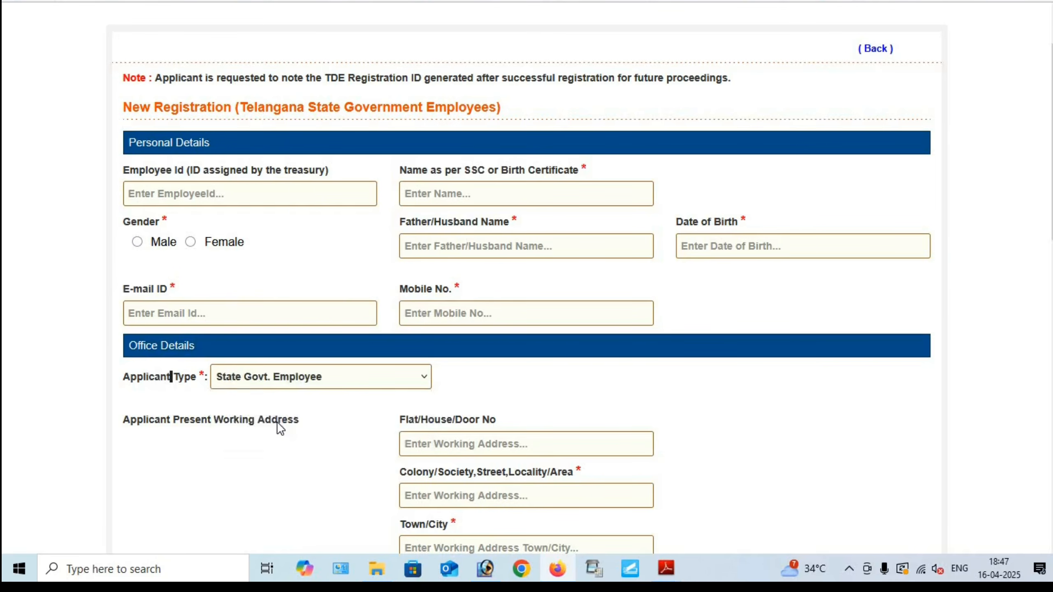
- Review the department, designation and office name fields and the applicant's present working address fields
{"action": "scroll", "coordinate": [278, 424], "scroll_direction": "up", "scroll_amount": 2}
{"action": "scroll", "coordinate": [350, 429], "scroll_direction": "down", "scroll_amount": 3}
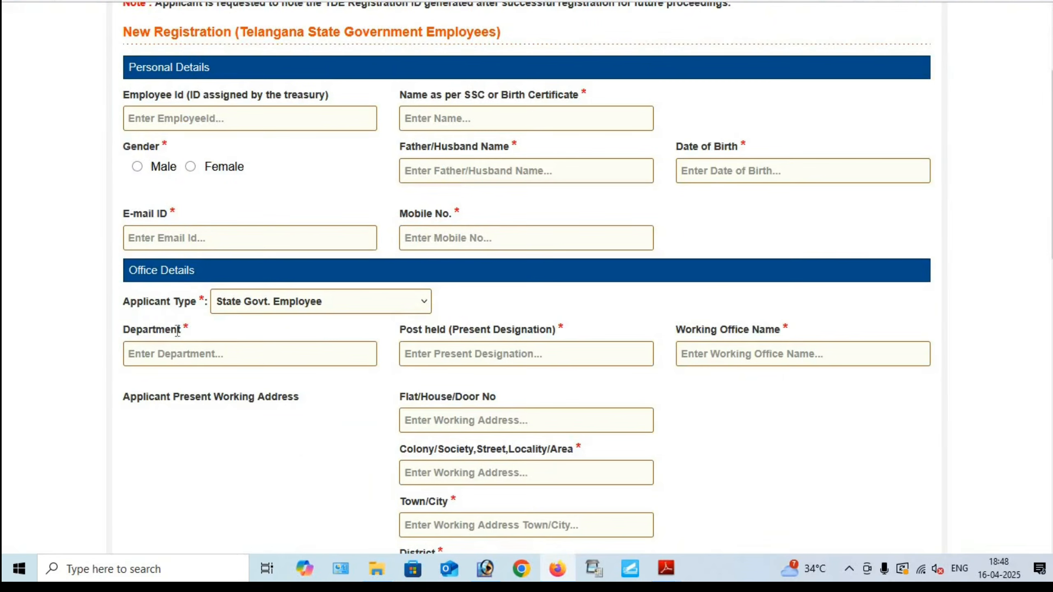
{"action": "left_click_drag", "start_coordinate": [187, 332], "coordinate": [170, 331]}
{"action": "left_click_drag", "start_coordinate": [418, 330], "coordinate": [452, 330]}
{"action": "left_click_drag", "start_coordinate": [699, 330], "coordinate": [752, 331]}
{"action": "left_click", "coordinate": [728, 404]}
{"action": "scroll", "coordinate": [729, 404], "scroll_direction": "down", "scroll_amount": 3}
{"action": "left_click_drag", "start_coordinate": [131, 247], "coordinate": [301, 259]}
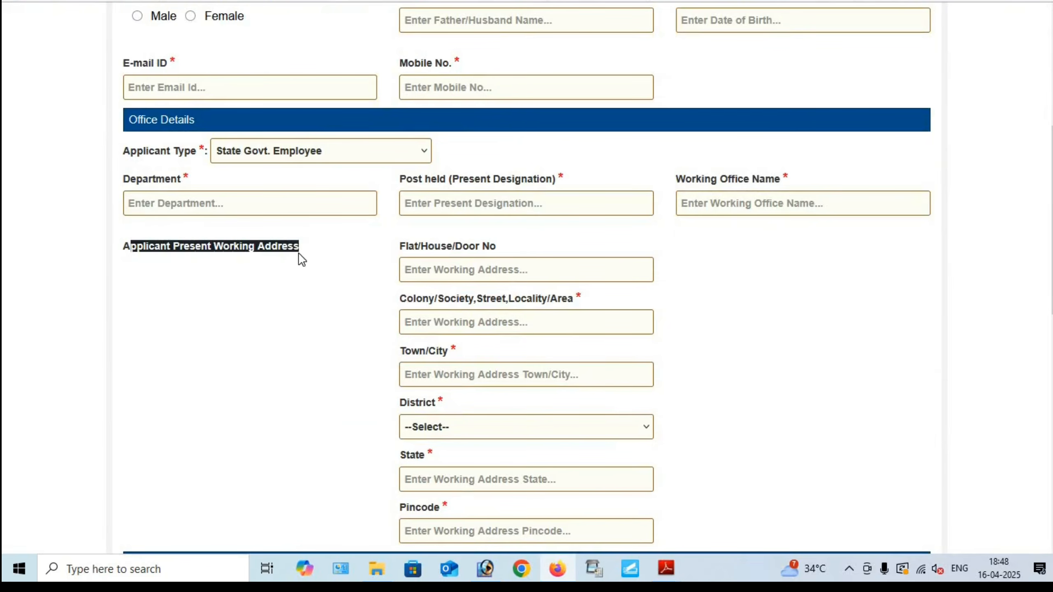
{"action": "left_click_drag", "start_coordinate": [400, 251], "coordinate": [430, 249]}
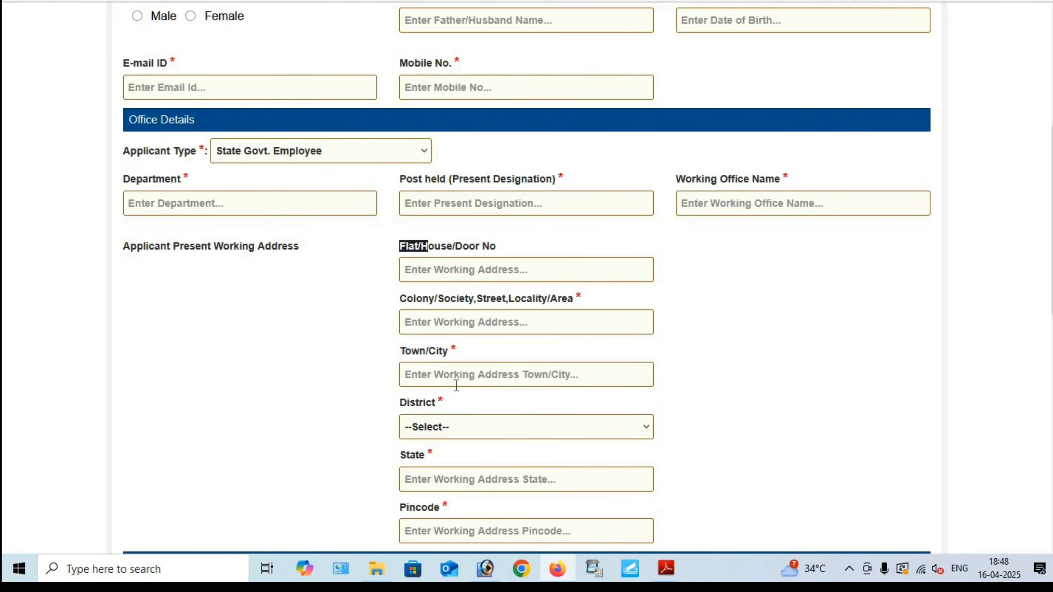
- Review the photograph and signature instructions and the two candidate image upload fields
{"action": "scroll", "coordinate": [708, 399], "scroll_direction": "down", "scroll_amount": 6}
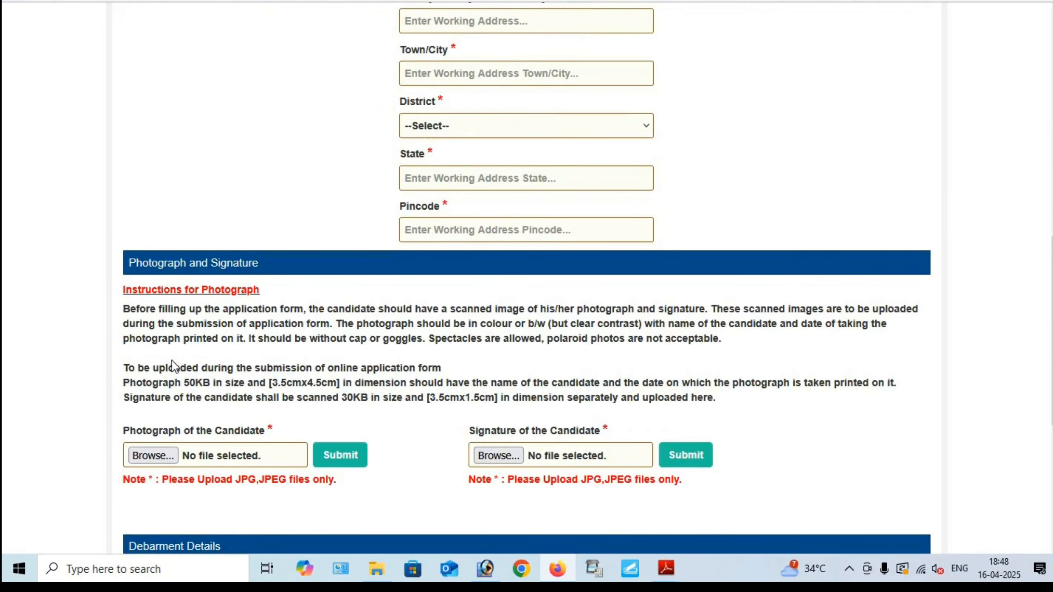
{"action": "left_click_drag", "start_coordinate": [130, 430], "coordinate": [189, 468]}
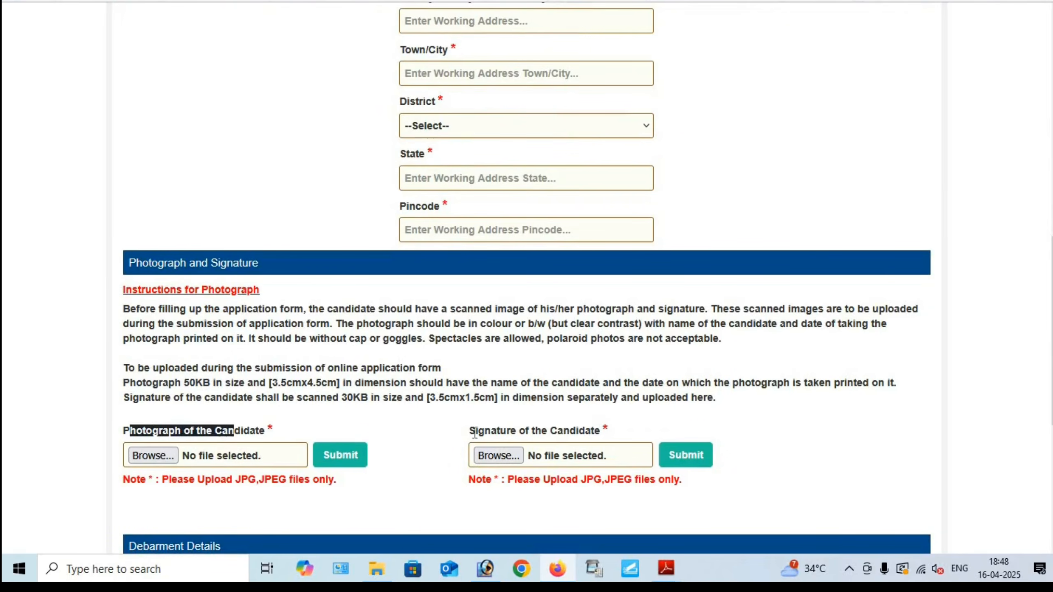
{"action": "left_click_drag", "start_coordinate": [475, 432], "coordinate": [557, 432]}
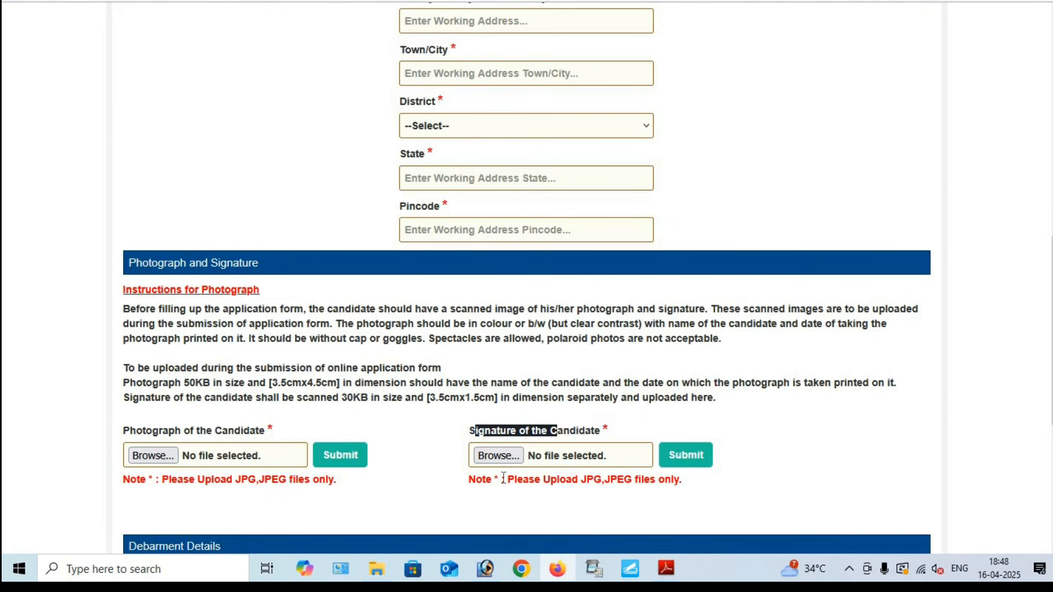
{"action": "scroll", "coordinate": [419, 474], "scroll_direction": "down", "scroll_amount": 3}
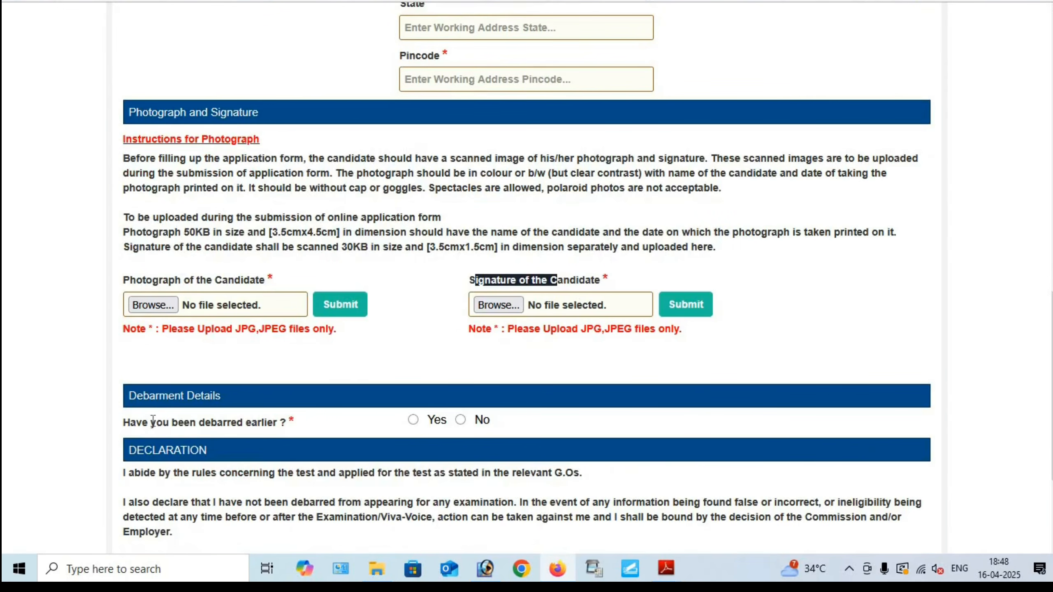
- Answer No to having been debarred earlier in the Debarment Details section
{"action": "left_click_drag", "start_coordinate": [158, 396], "coordinate": [206, 397]}
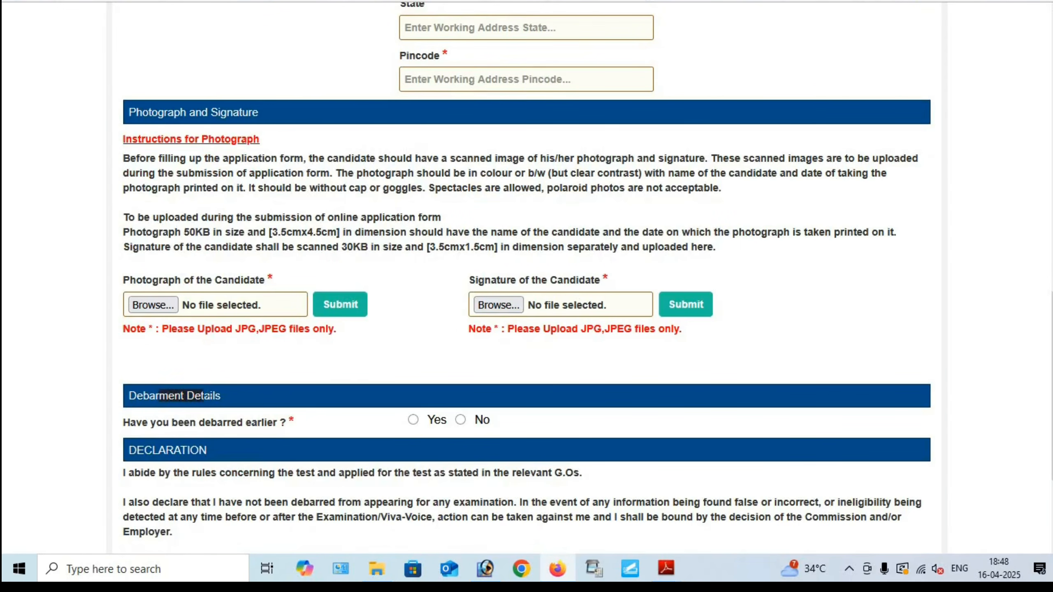
{"action": "left_click", "coordinate": [460, 420]}
{"action": "scroll", "coordinate": [456, 473], "scroll_direction": "down", "scroll_amount": 3}
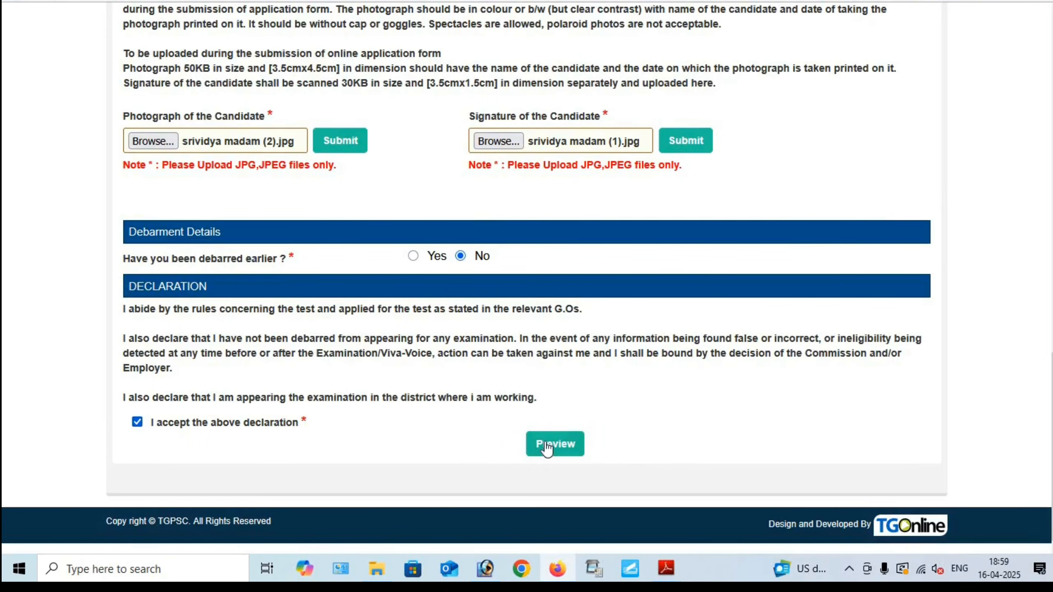
- Preview and submit the completed registration, and select the issued TDE registration ID
{"action": "left_click", "coordinate": [547, 446]}
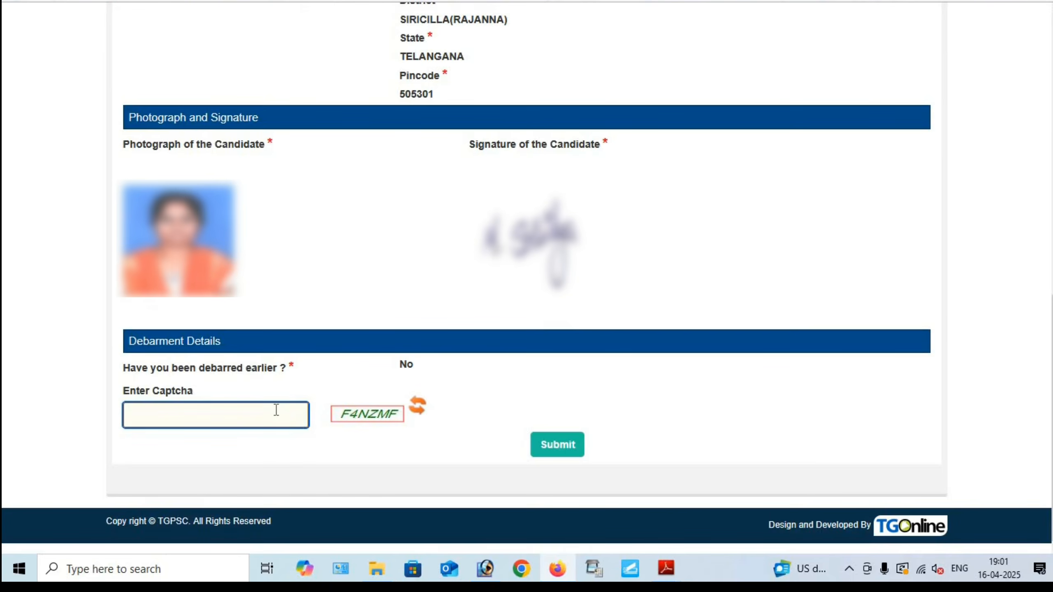
{"action": "left_click", "coordinate": [571, 453]}
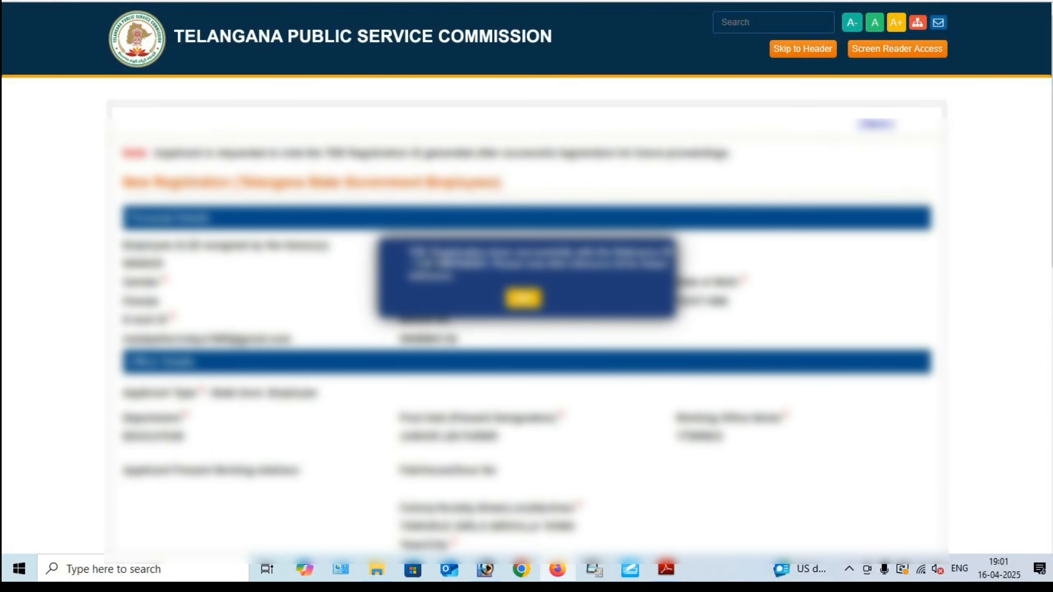
{"action": "left_click_drag", "start_coordinate": [416, 265], "coordinate": [488, 268]}
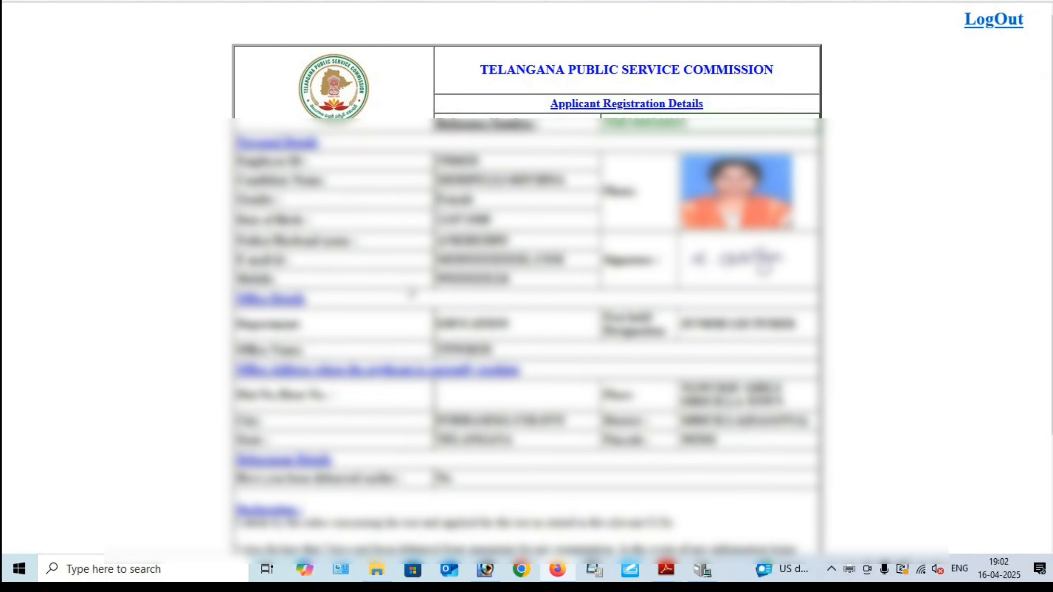
- Return to the online application for Notification No: 03/2025 and open the Fill Application Form page
{"action": "scroll", "coordinate": [588, 349], "scroll_direction": "down", "scroll_amount": 3}
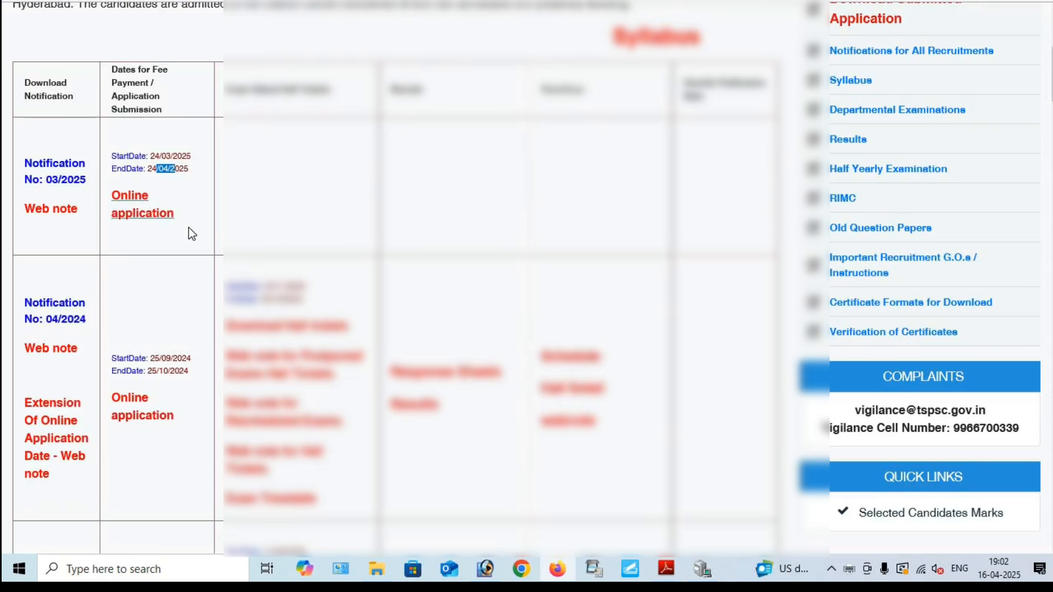
{"action": "left_click", "coordinate": [136, 217]}
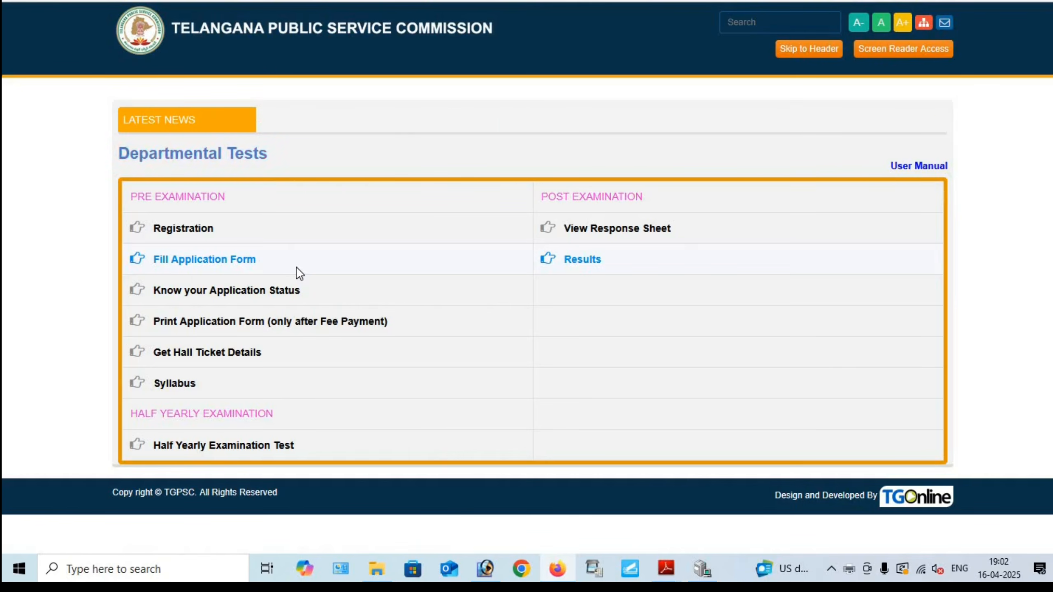
{"action": "left_click", "coordinate": [183, 263]}
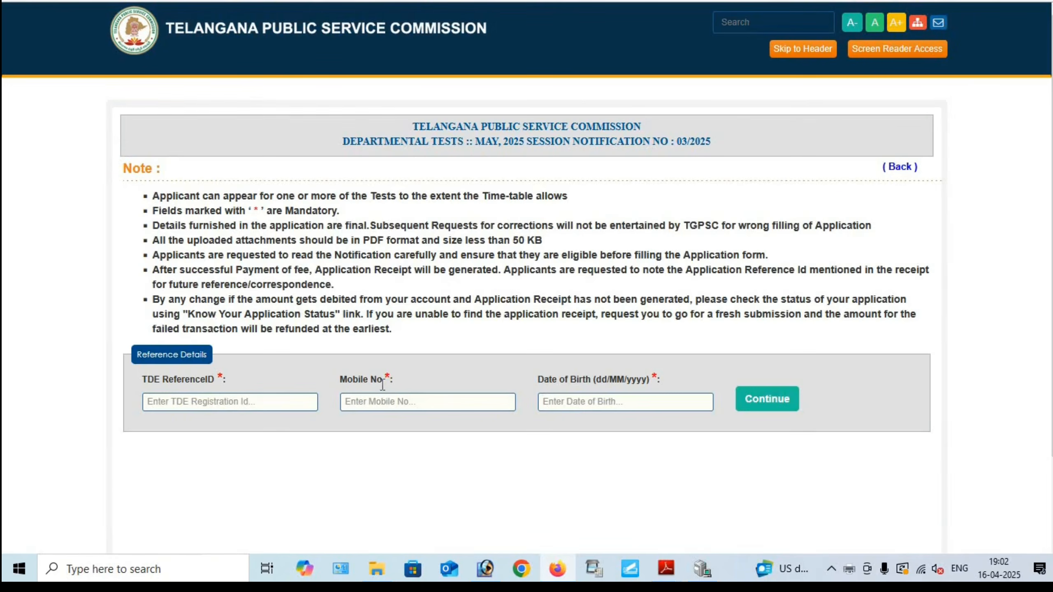
- Retrieve the application with the applicant's TDE reference ID, mobile number and date of birth, and answer No to needing a scribe
{"action": "left_click", "coordinate": [205, 401]}
{"action": "key", "text": "ctrl+v"}
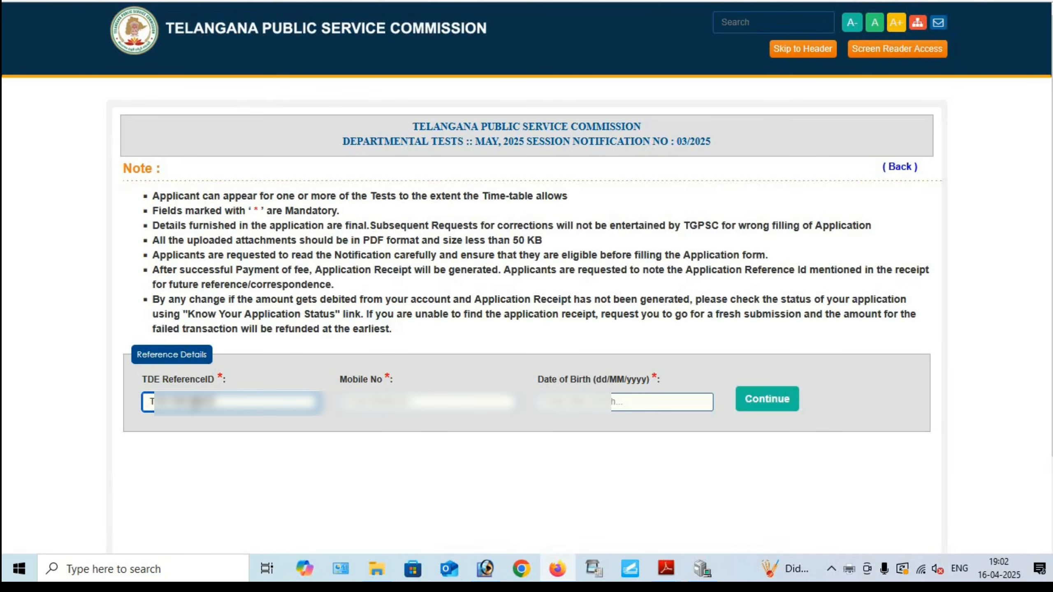
{"action": "left_click", "coordinate": [363, 403]}
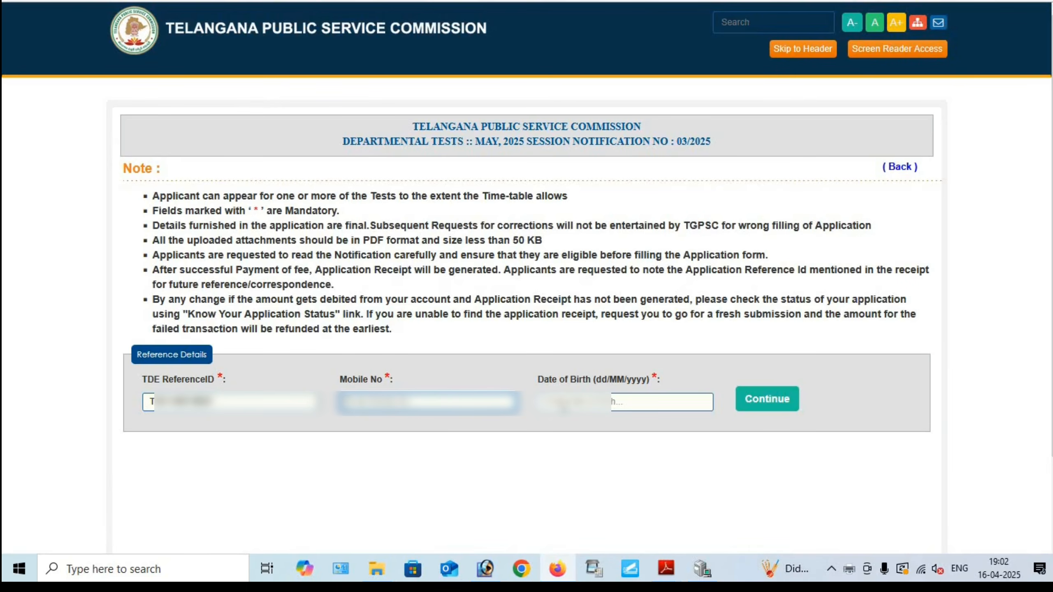
{"action": "type", "text": "9"}
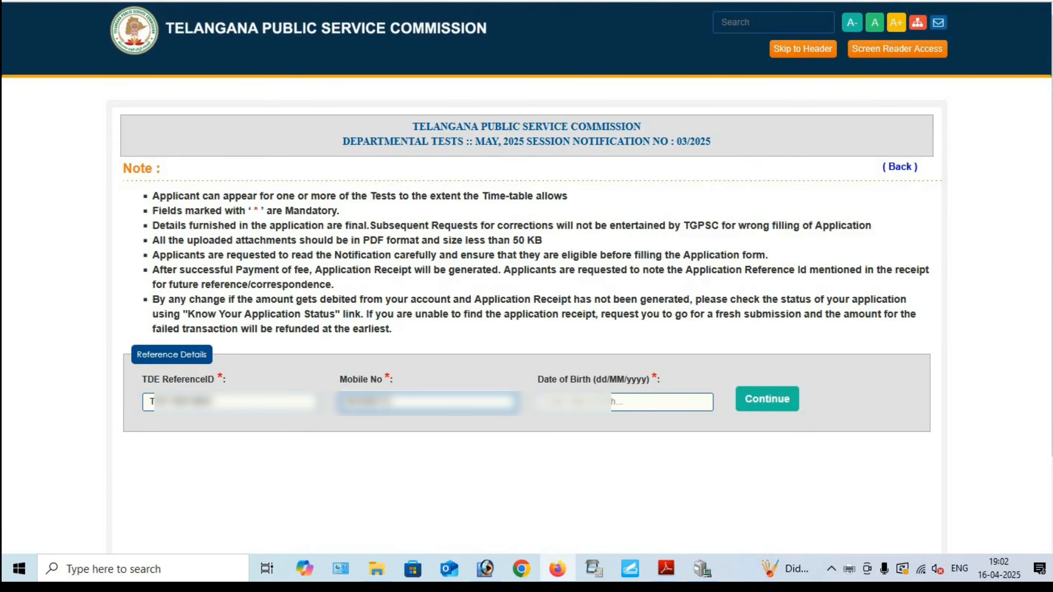
{"action": "left_click", "coordinate": [694, 382]}
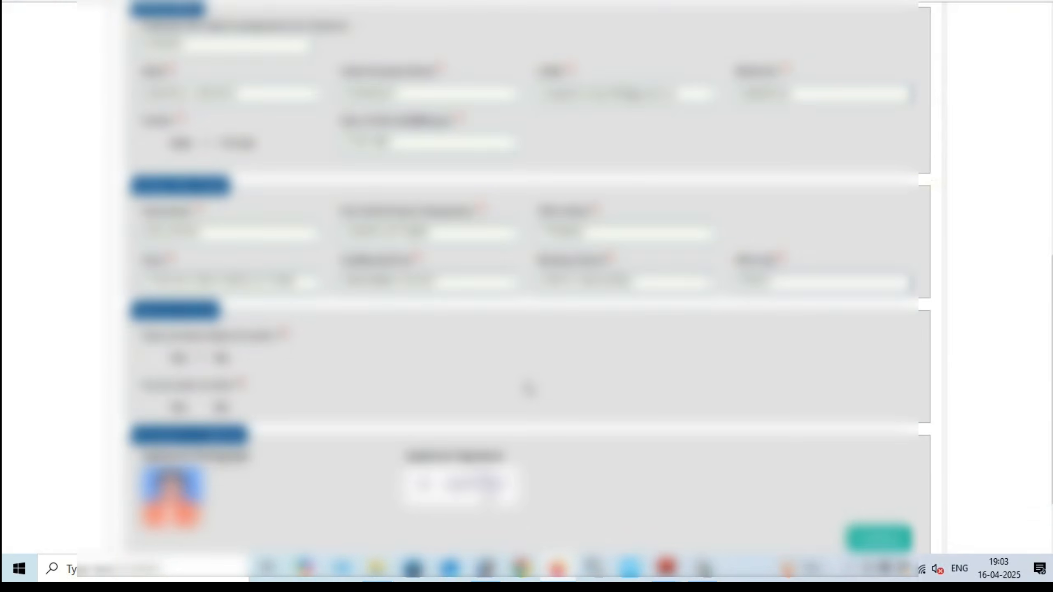
{"action": "scroll", "coordinate": [526, 280], "scroll_direction": "down", "scroll_amount": 3}
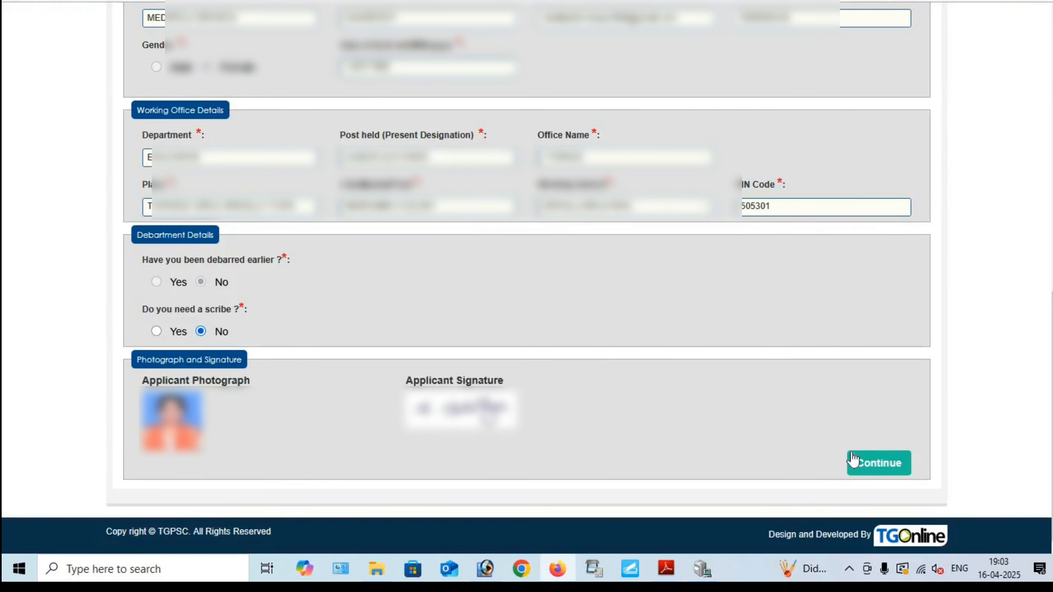
- Continue from the retrieved applicant details to the Papers Appearing for section of the application form
{"action": "left_click", "coordinate": [891, 462]}
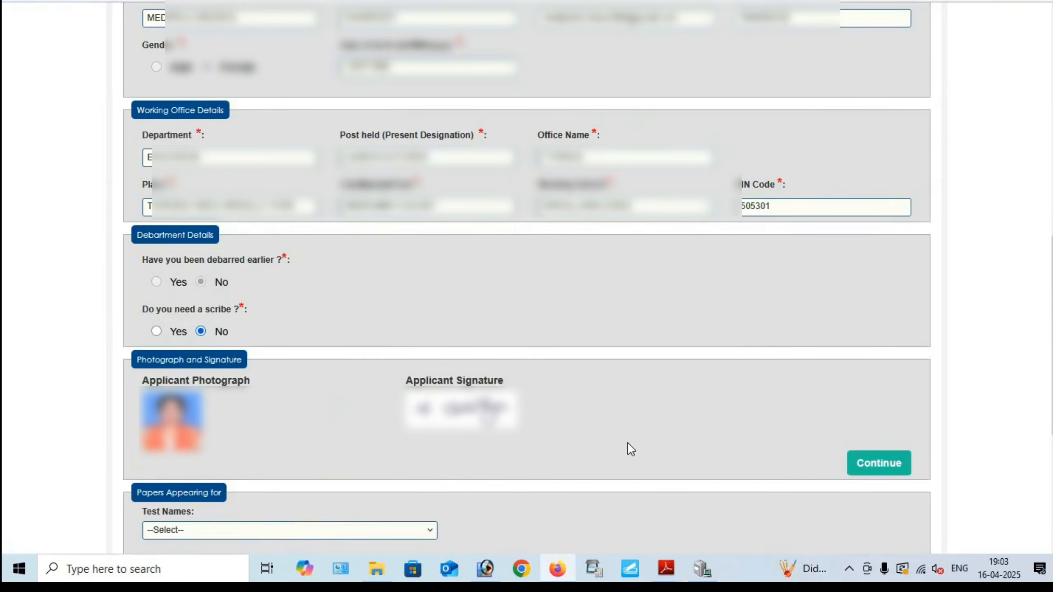
{"action": "scroll", "coordinate": [354, 346], "scroll_direction": "down", "scroll_amount": 5}
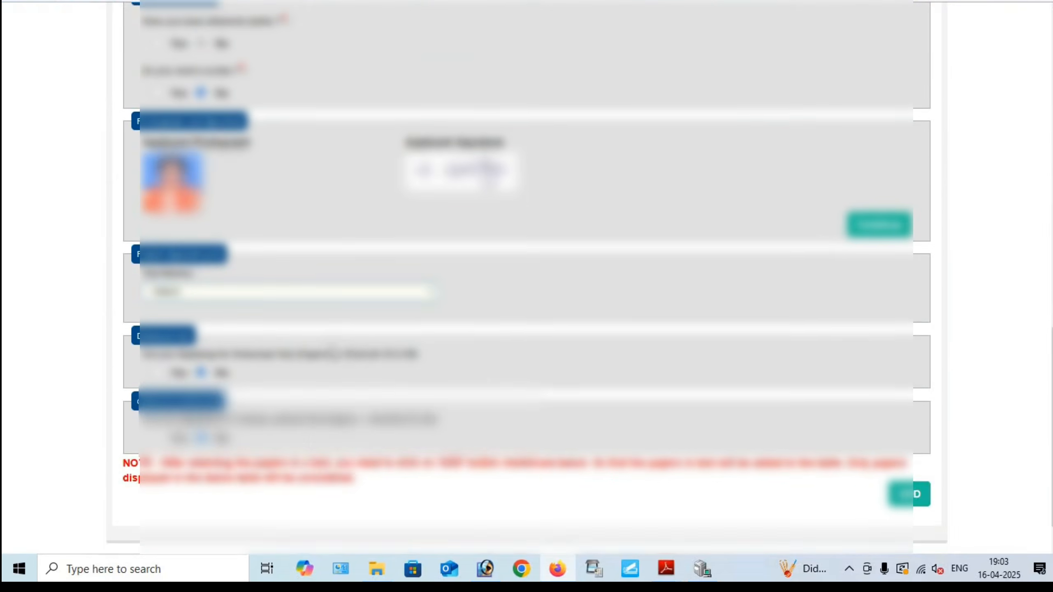
{"action": "scroll", "coordinate": [527, 274], "scroll_direction": "down", "scroll_amount": 1}
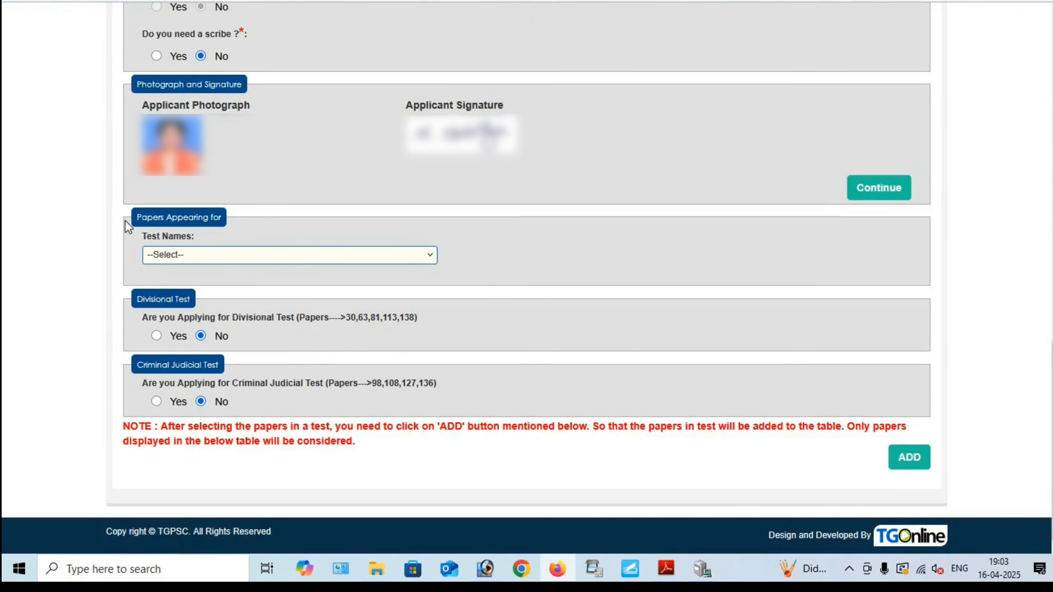
{"action": "left_click_drag", "start_coordinate": [163, 219], "coordinate": [282, 219]}
{"action": "left_click", "coordinate": [296, 219]}
- Examine the full list of available test names and their paper codes, leaving the test unselected
{"action": "left_click", "coordinate": [208, 257]}
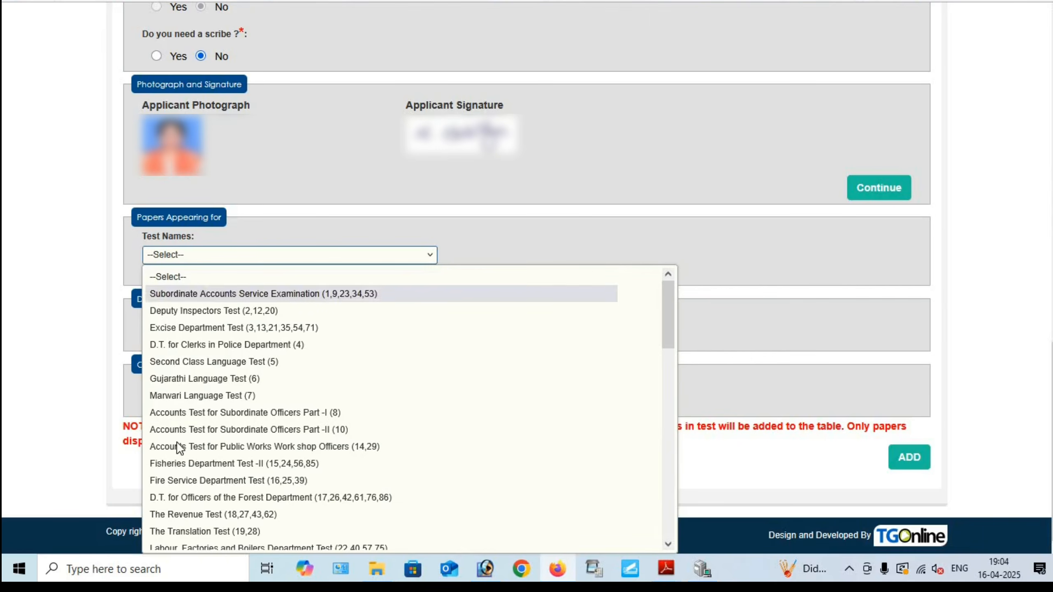
{"action": "scroll", "coordinate": [181, 450], "scroll_direction": "down", "scroll_amount": 2}
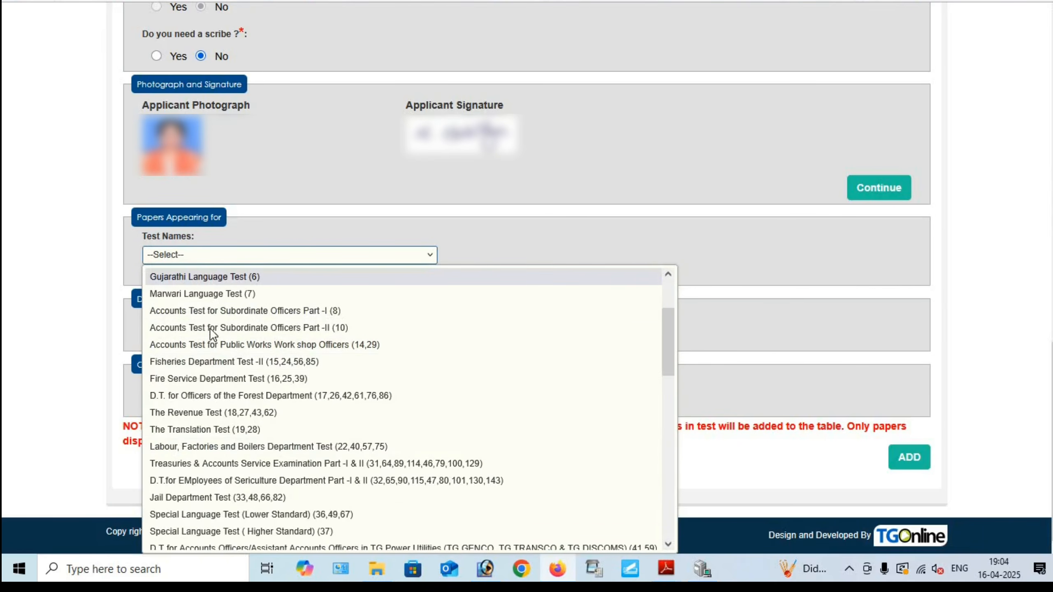
{"action": "scroll", "coordinate": [211, 414], "scroll_direction": "down", "scroll_amount": 4}
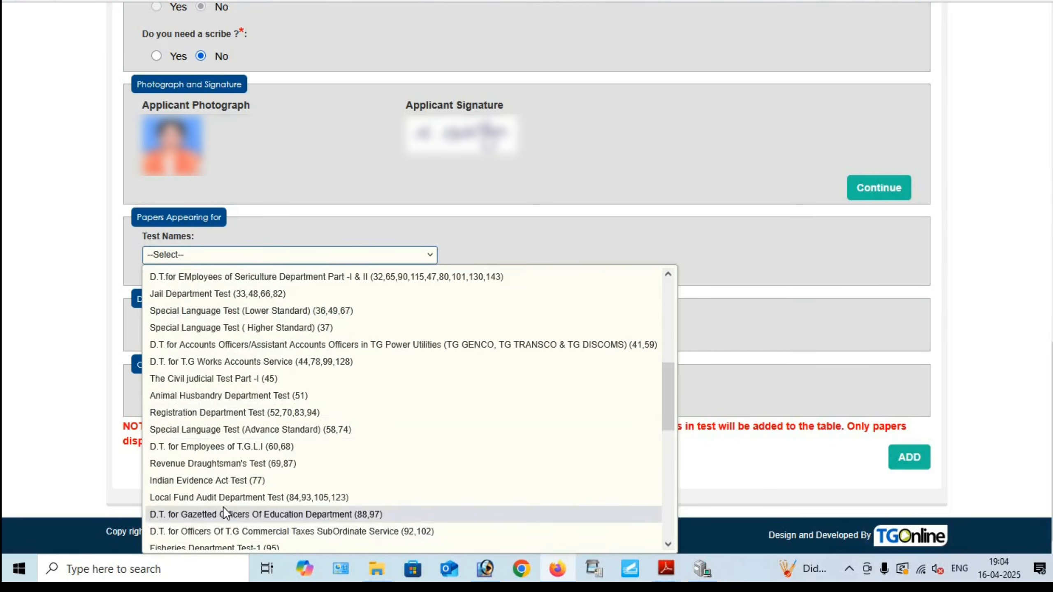
{"action": "scroll", "coordinate": [223, 506], "scroll_direction": "down", "scroll_amount": 6}
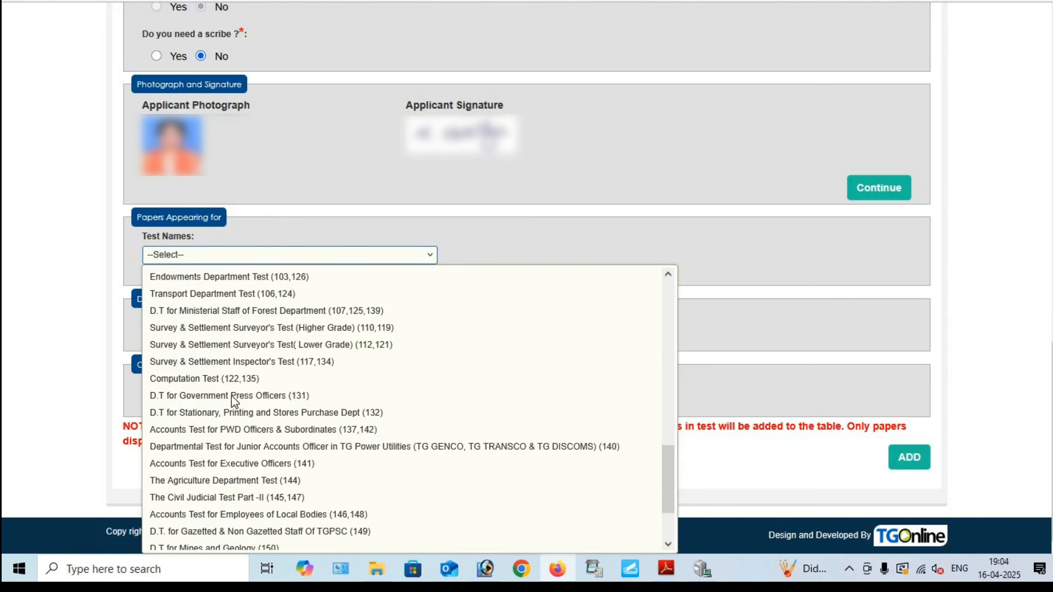
{"action": "scroll", "coordinate": [206, 417], "scroll_direction": "up", "scroll_amount": 8}
{"action": "scroll", "coordinate": [206, 416], "scroll_direction": "up", "scroll_amount": 5}
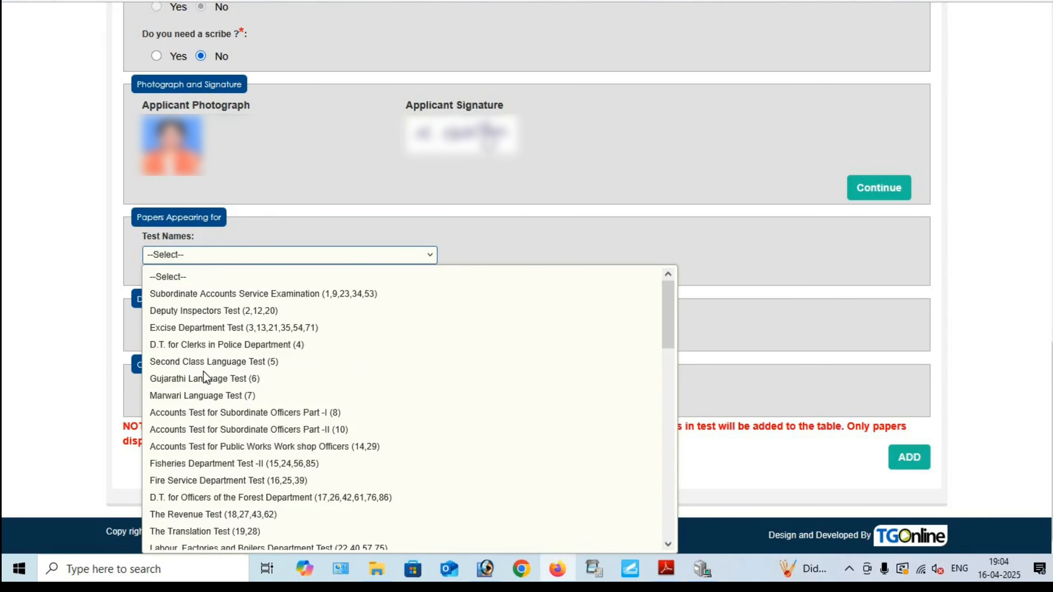
{"action": "scroll", "coordinate": [203, 370], "scroll_direction": "down", "scroll_amount": 15}
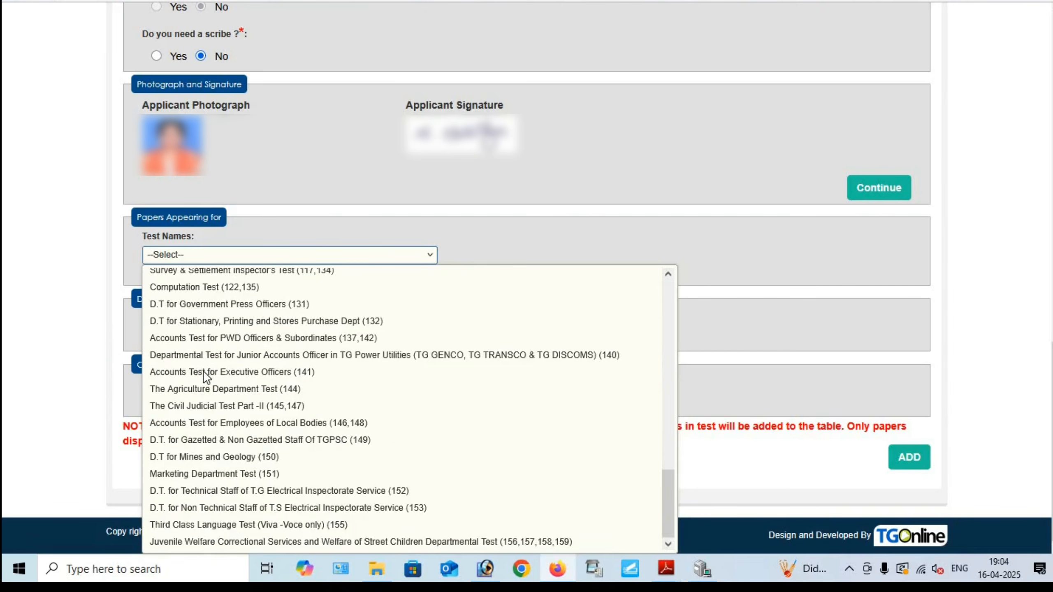
{"action": "key", "text": "Escape"}
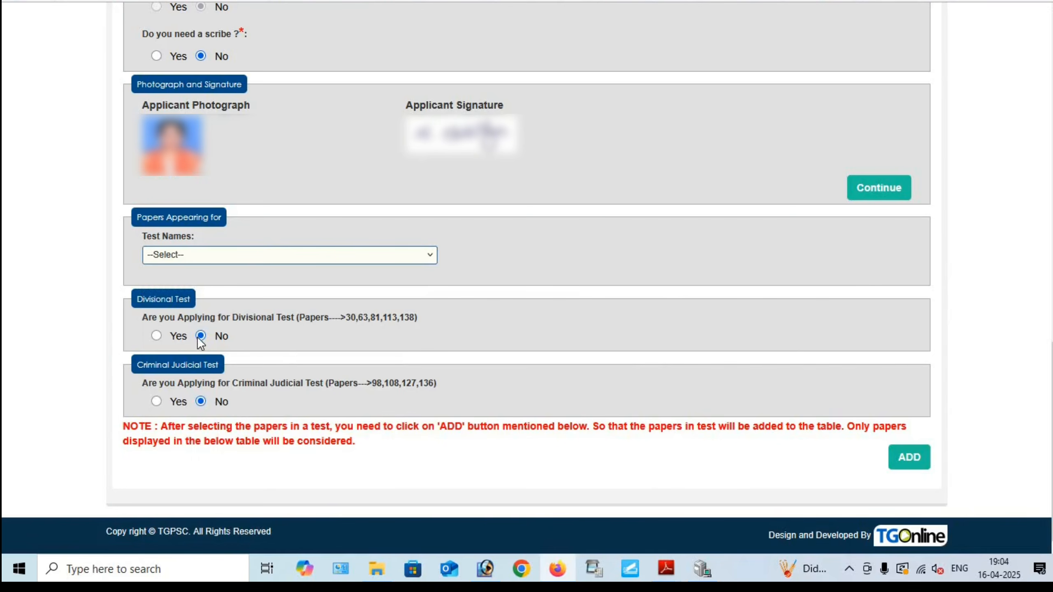
- Answer No to the Divisional Test and to having passed the selected paper previously, and add paper 141, Accounts Test for Executive Officers
{"action": "left_click", "coordinate": [201, 335]}
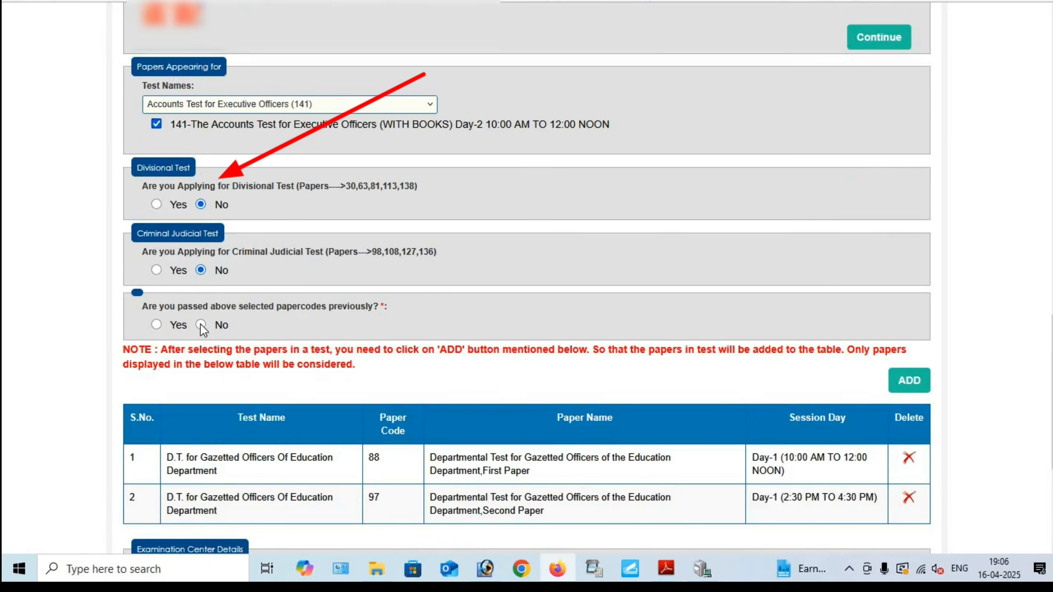
{"action": "left_click", "coordinate": [200, 324]}
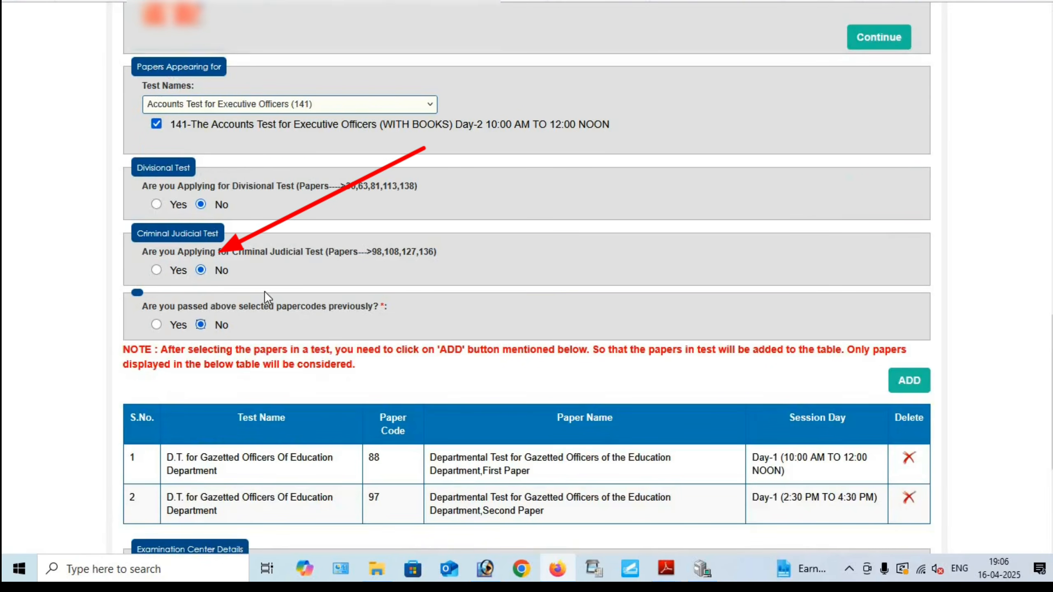
{"action": "left_click", "coordinate": [915, 387]}
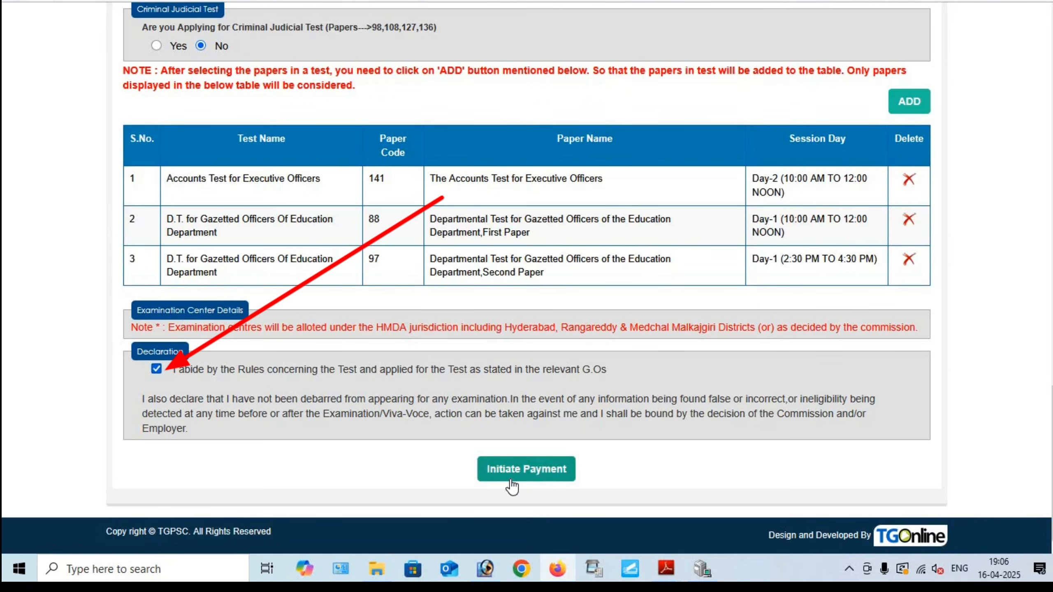
- Initiate the payment for the added papers, confirm the fee summary and proceed to the payment gateway
{"action": "left_click", "coordinate": [483, 479]}
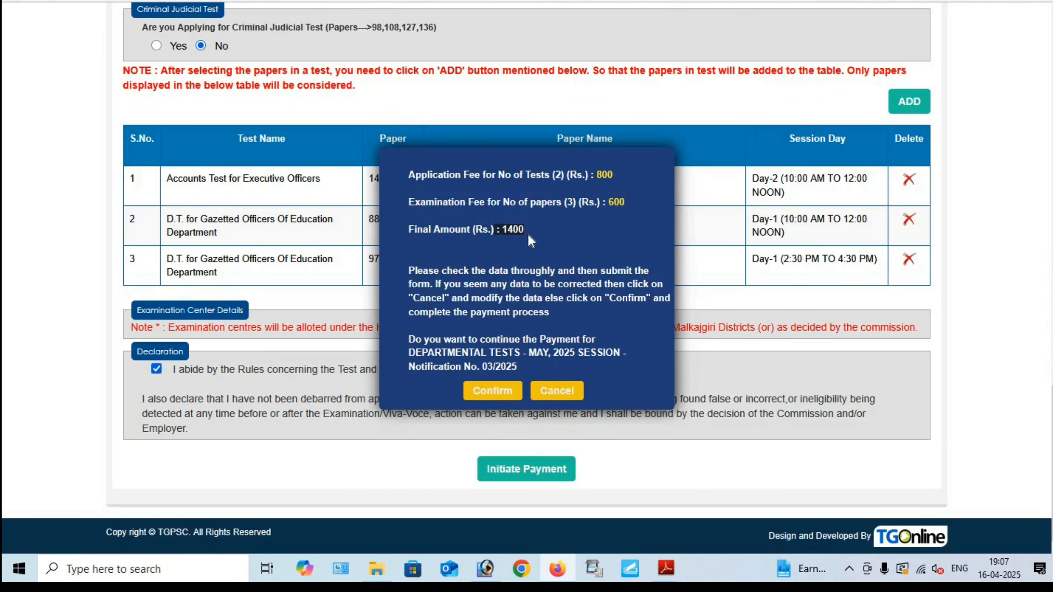
{"action": "left_click", "coordinate": [486, 396]}
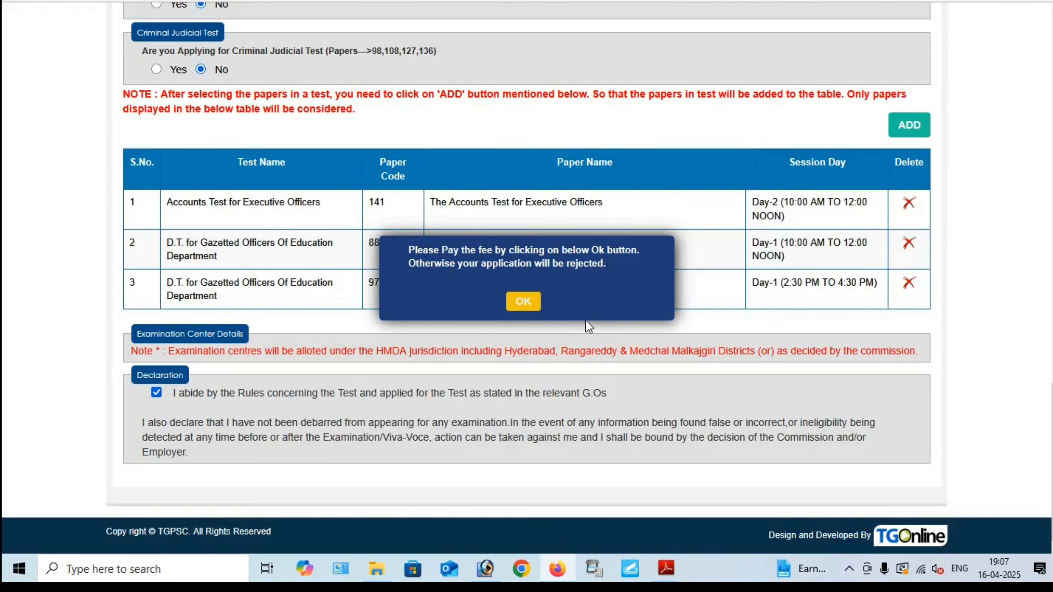
{"action": "left_click", "coordinate": [524, 303]}
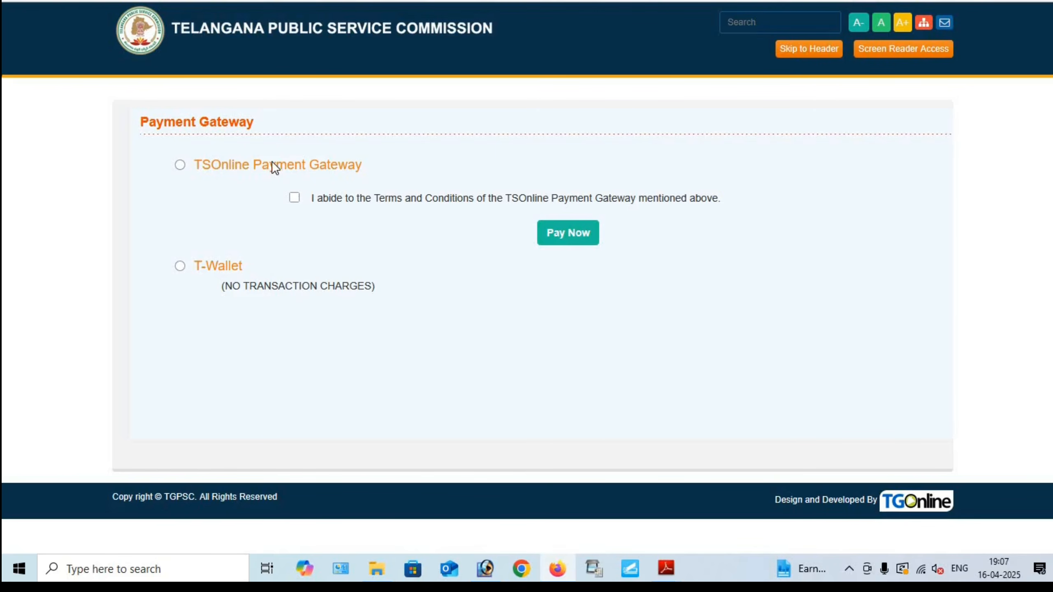
- Choose Net Banking(SBI) under TSOnline Payment Gateway, accept its terms and conditions, and proceed to pay
{"action": "left_click", "coordinate": [254, 166]}
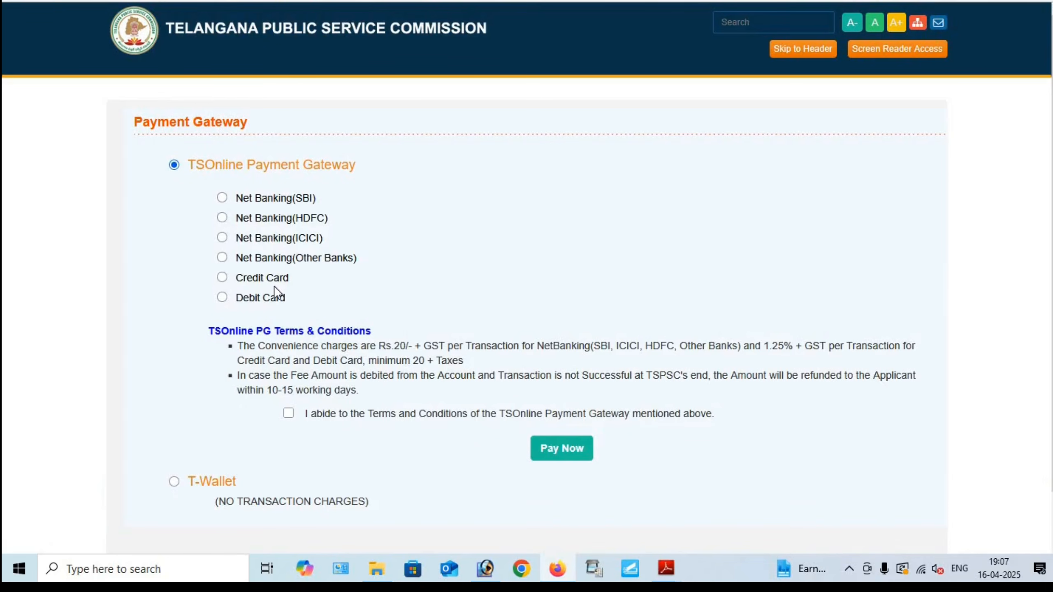
{"action": "left_click", "coordinate": [289, 201]}
{"action": "left_click", "coordinate": [289, 413]}
{"action": "left_click", "coordinate": [556, 448]}
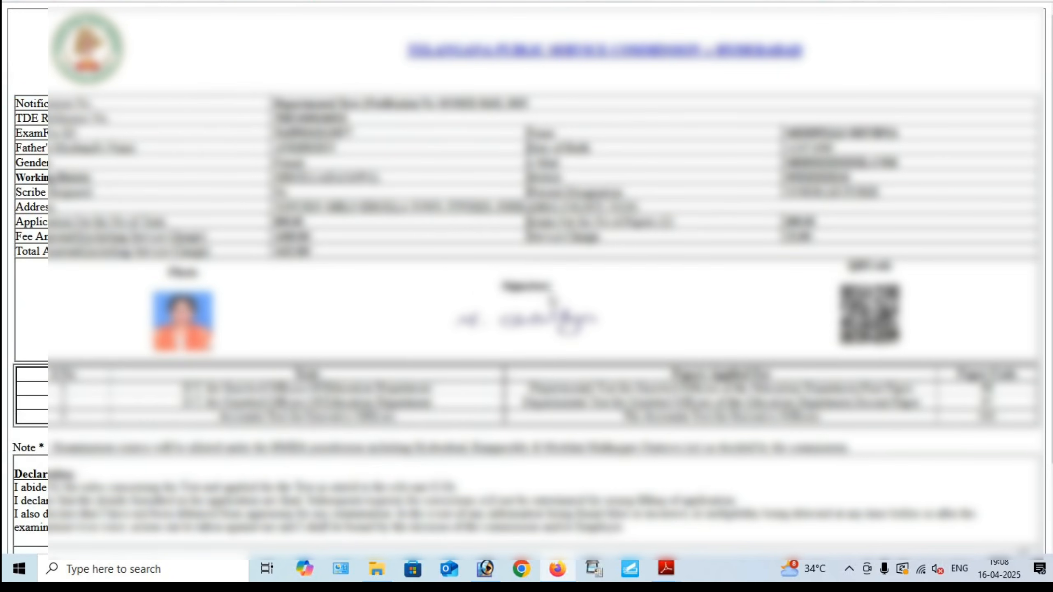
- Review the generated application form, from the applicant and fee details through the papers applied for to the declaration
{"action": "scroll", "coordinate": [552, 349], "scroll_direction": "down", "scroll_amount": 3}
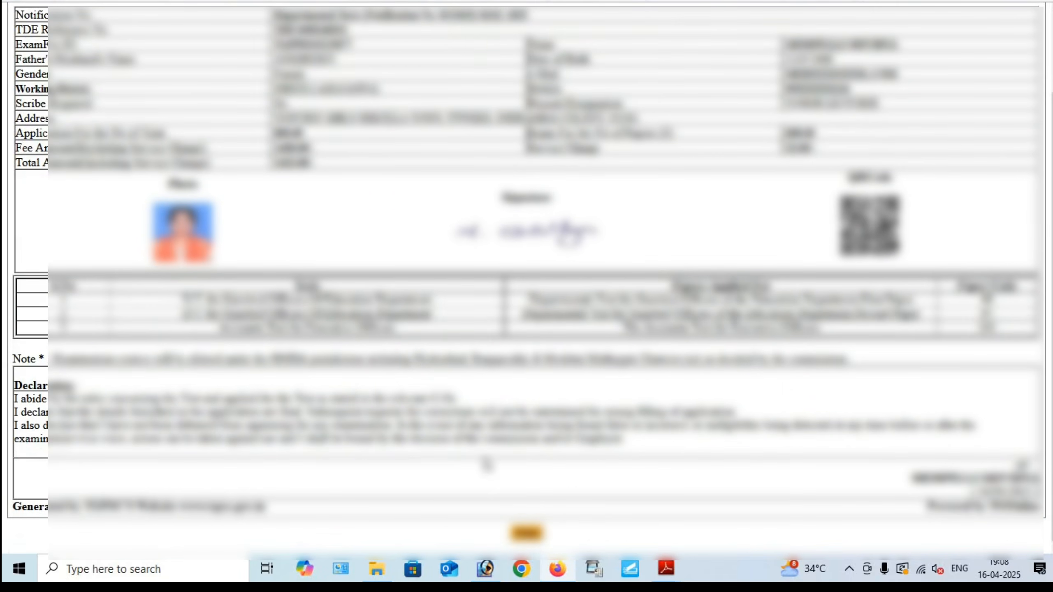
{"action": "scroll", "coordinate": [527, 278], "scroll_direction": "down", "scroll_amount": 2}
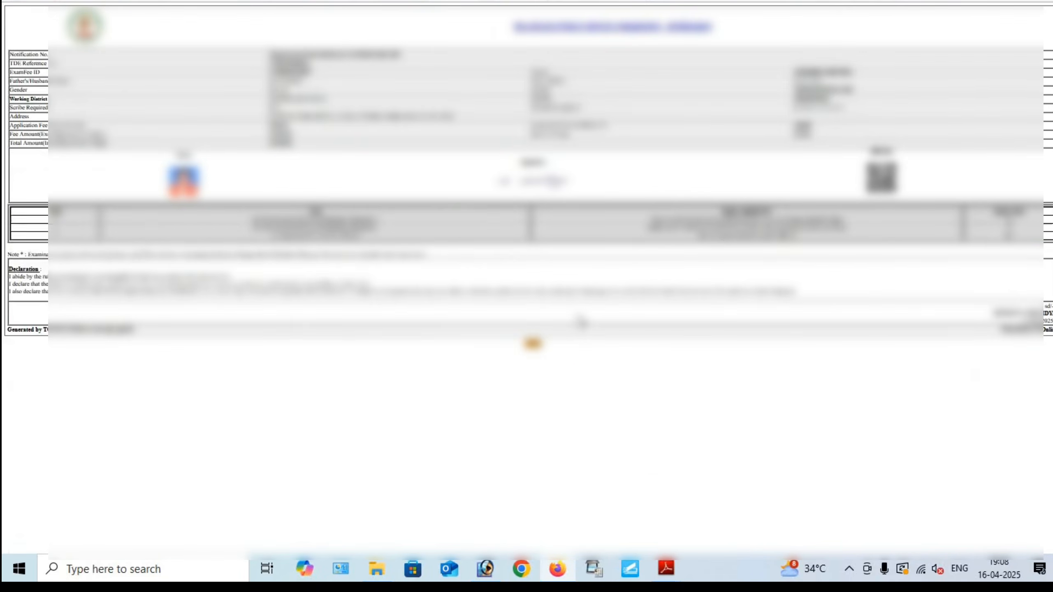
{"action": "scroll", "coordinate": [526, 278], "scroll_direction": "up", "scroll_amount": 5}
{"action": "scroll", "coordinate": [526, 290], "scroll_direction": "down", "scroll_amount": 1}
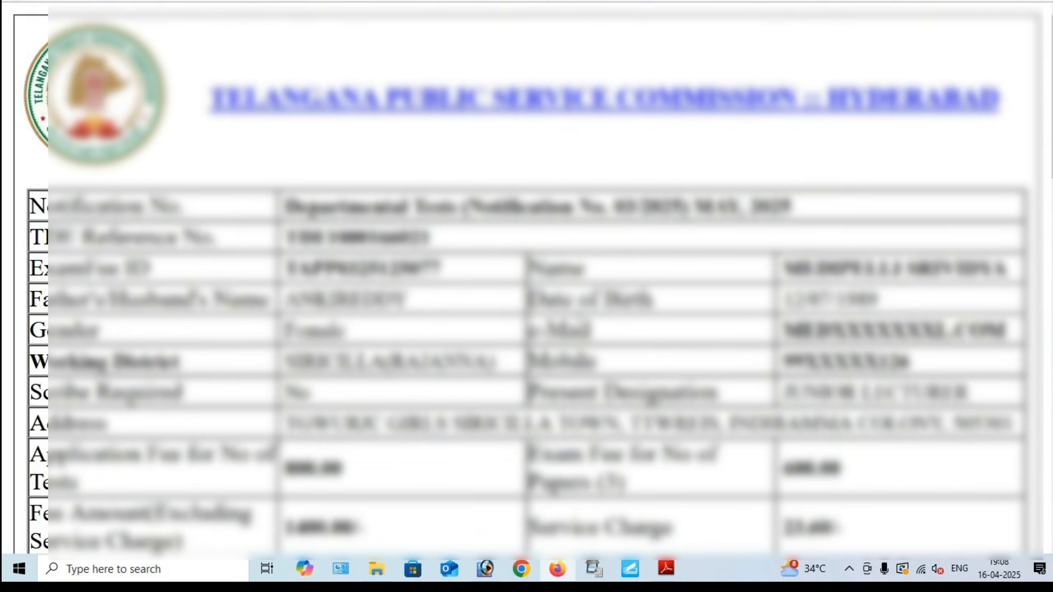
{"action": "scroll", "coordinate": [526, 291], "scroll_direction": "up", "scroll_amount": 2}
{"action": "scroll", "coordinate": [527, 290], "scroll_direction": "down", "scroll_amount": 3}
{"action": "scroll", "coordinate": [504, 460], "scroll_direction": "down", "scroll_amount": 1}
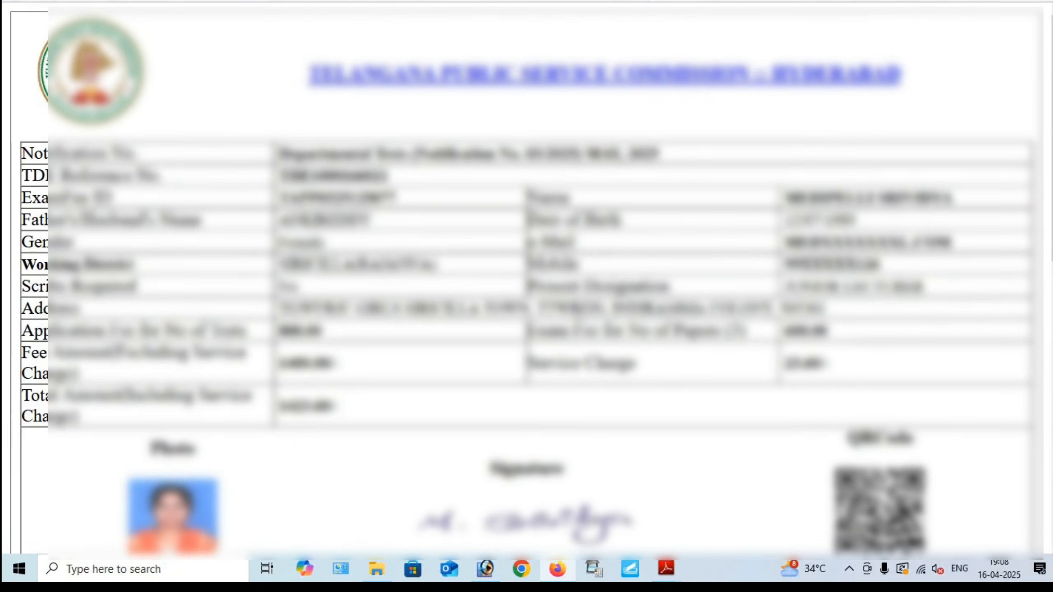
{"action": "scroll", "coordinate": [504, 460], "scroll_direction": "down", "scroll_amount": 6}
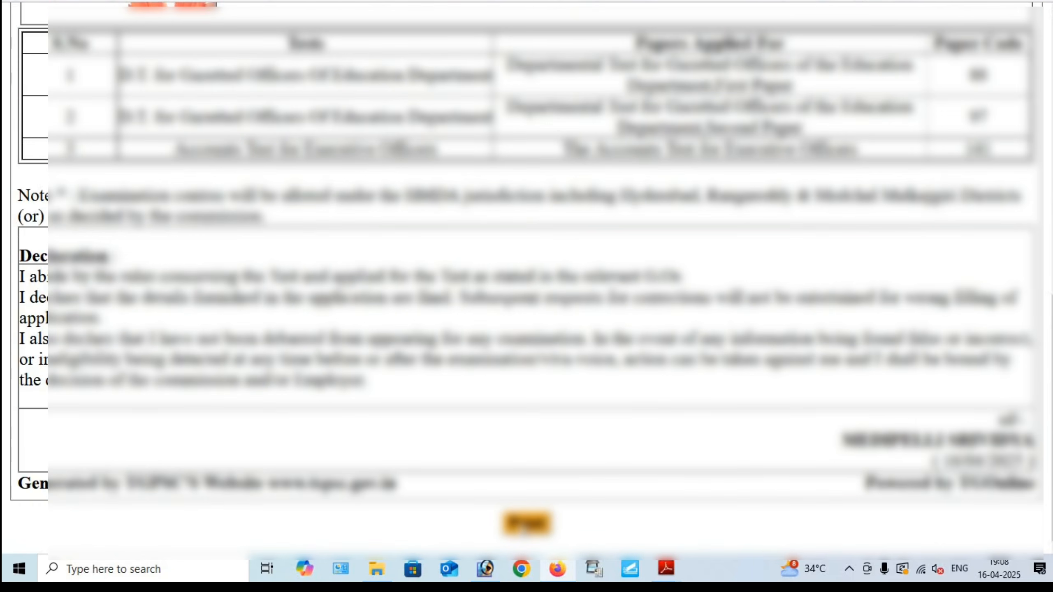
- Print the submitted application form after checking its pages in the print preview
{"action": "left_click", "coordinate": [526, 523]}
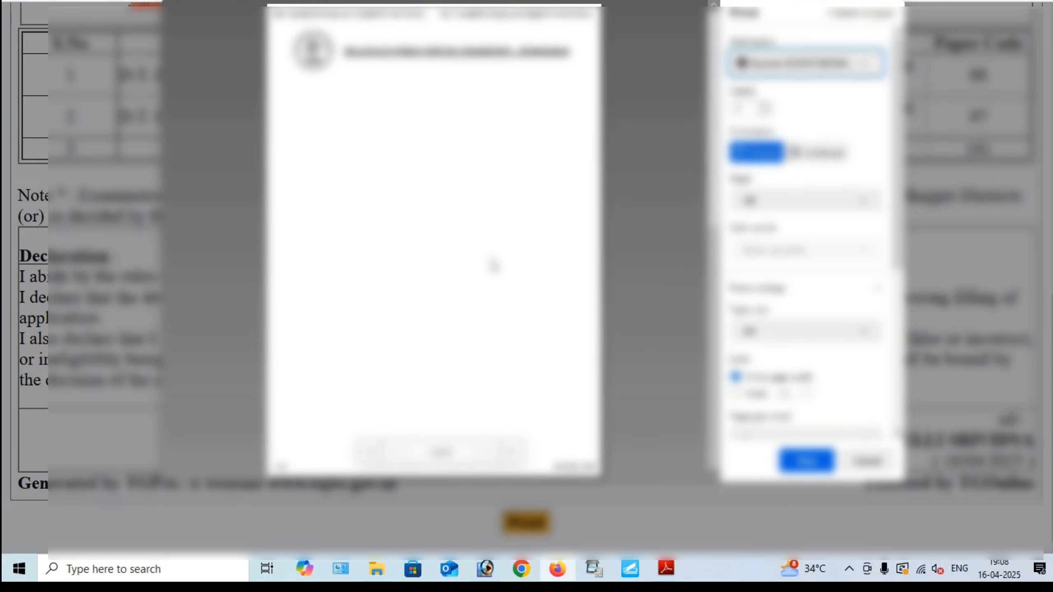
{"action": "scroll", "coordinate": [522, 259], "scroll_direction": "down", "scroll_amount": 5}
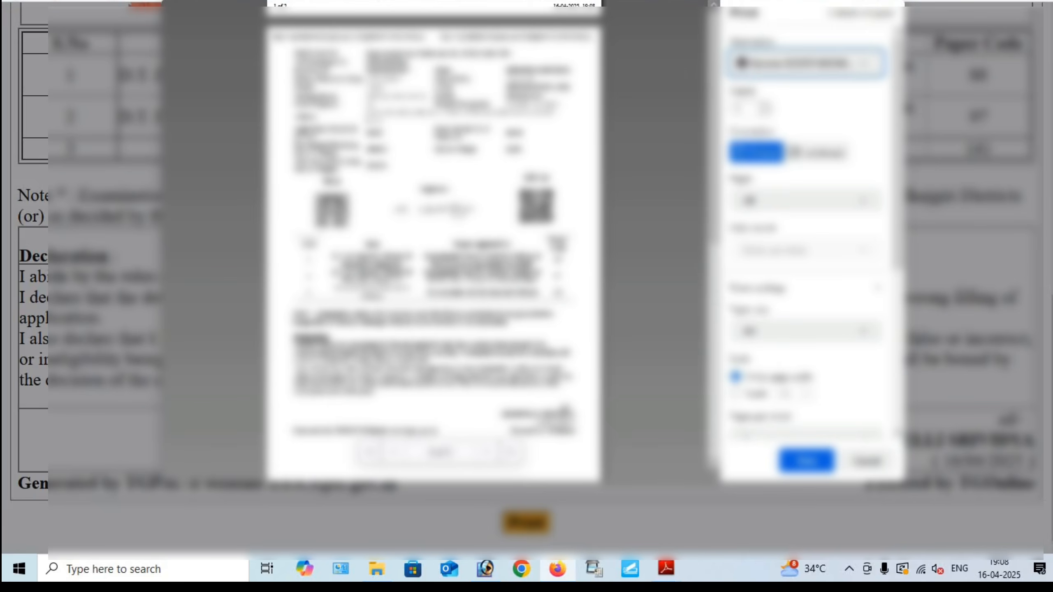
{"action": "left_click", "coordinate": [805, 460]}
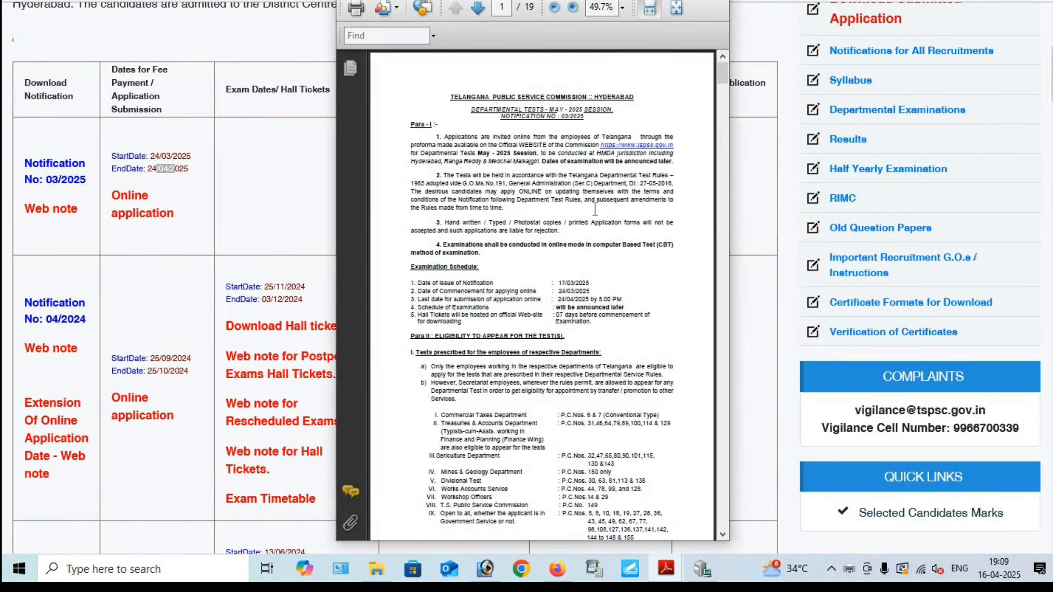
- Enlarge the Notification No. 03/2025 PDF and examine its Examination Schedule
{"action": "key", "text": "ctrl+l"}
{"action": "key", "text": "ctrl+minus"}
{"action": "scroll", "coordinate": [597, 428], "scroll_direction": "down", "scroll_amount": 5}
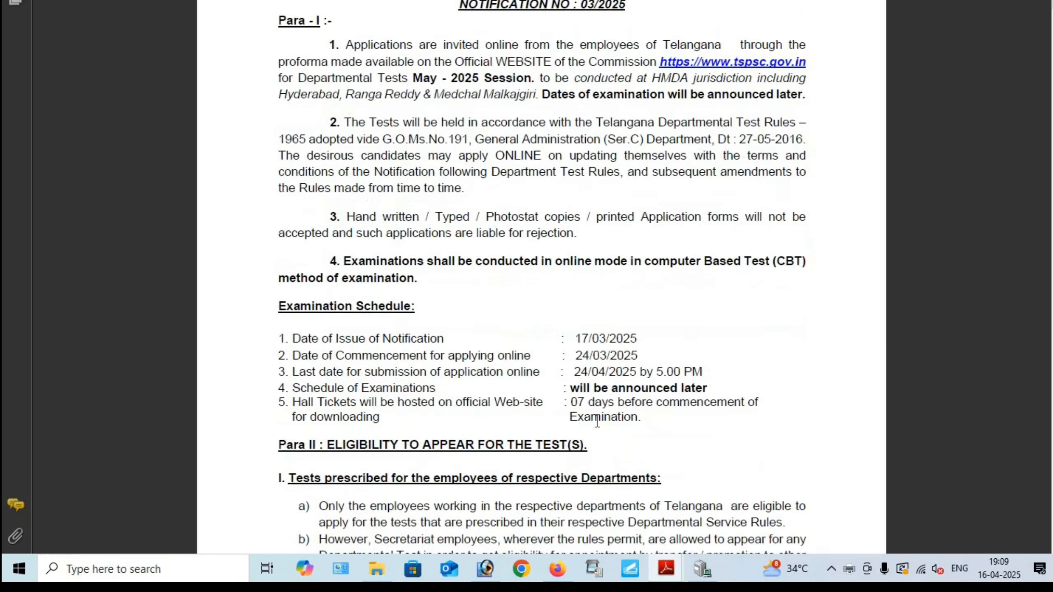